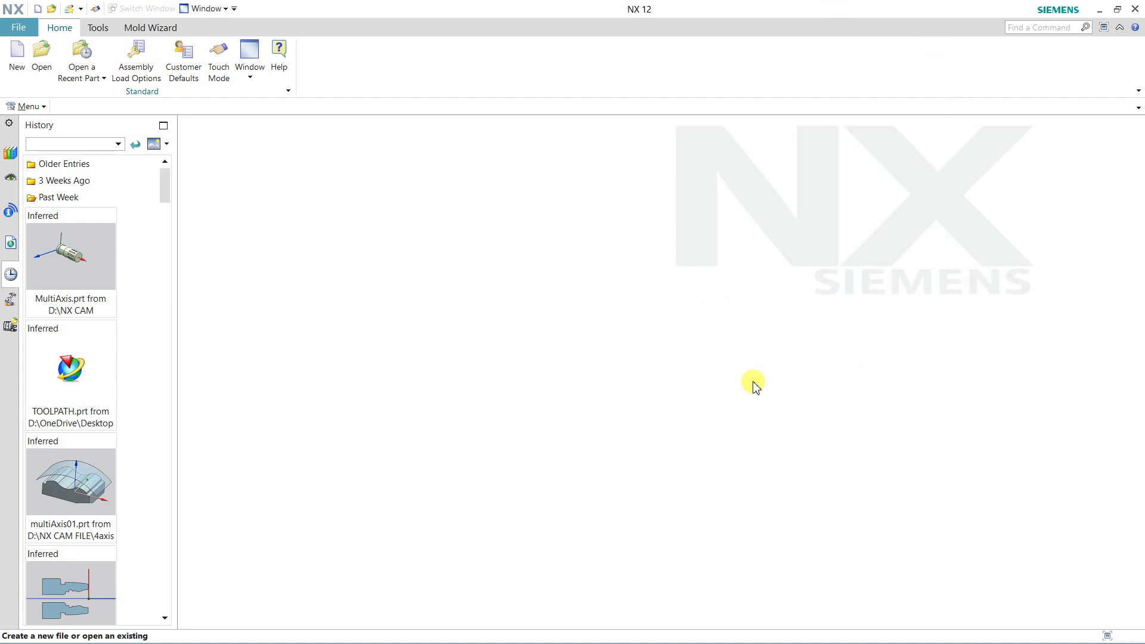
Start a new file and preview the Sheet Metal and Assembly templates.
left_click(42, 56)
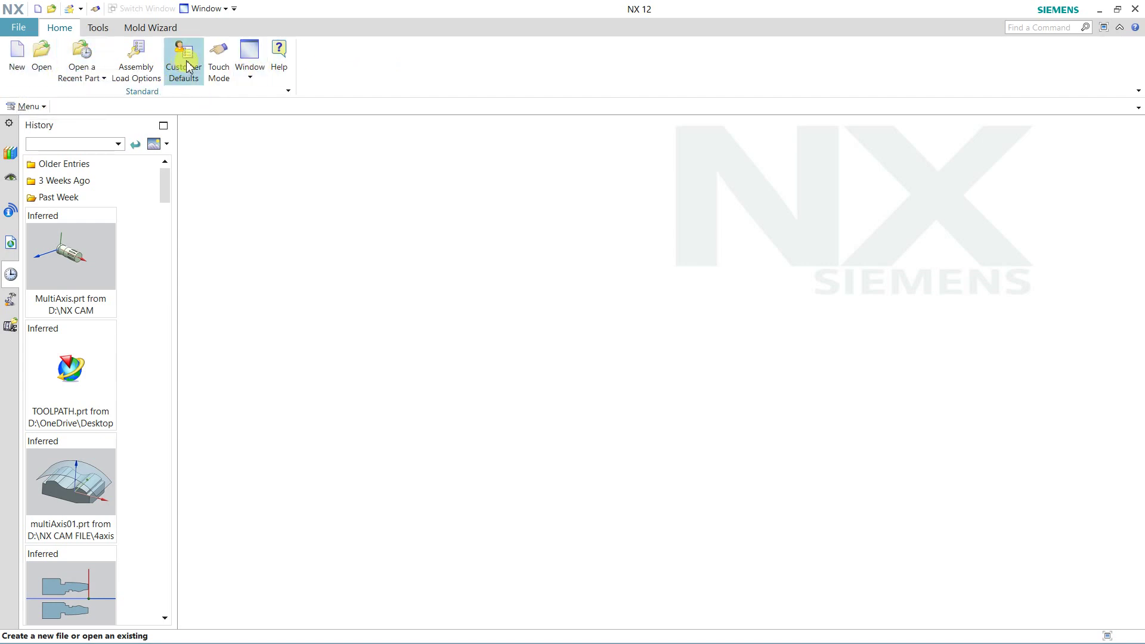
left_click(18, 67)
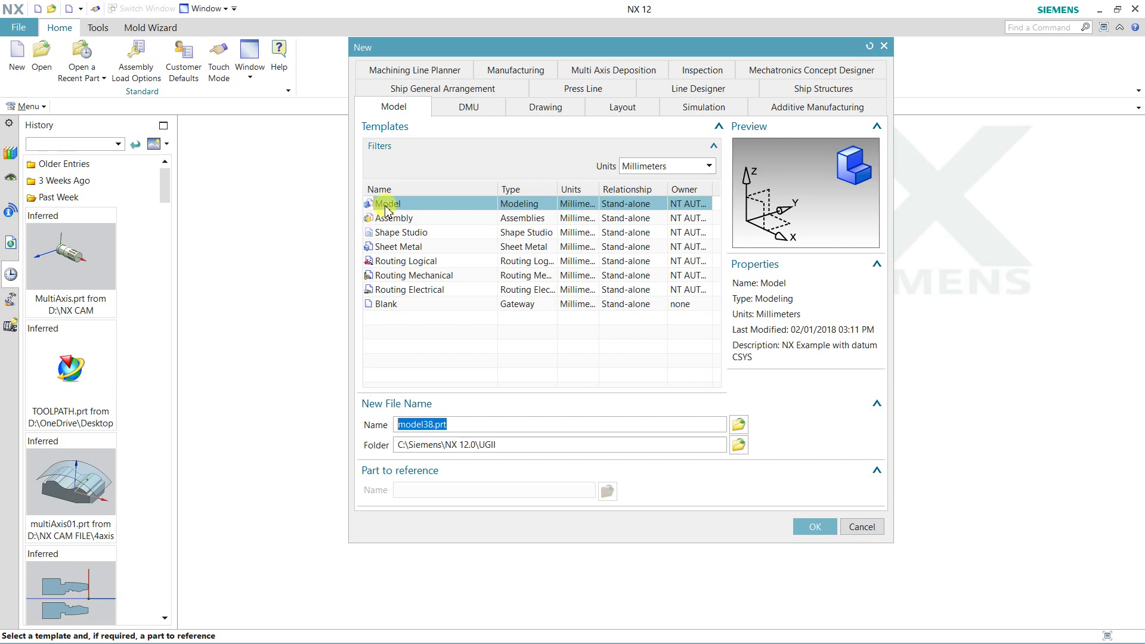
left_click(409, 248)
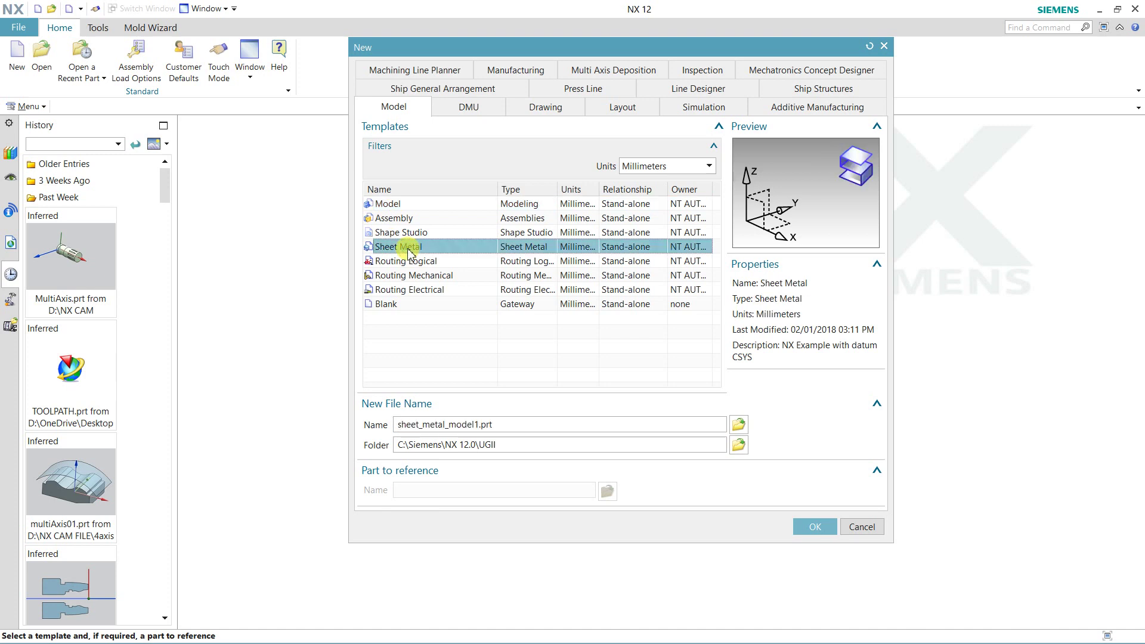
left_click(395, 220)
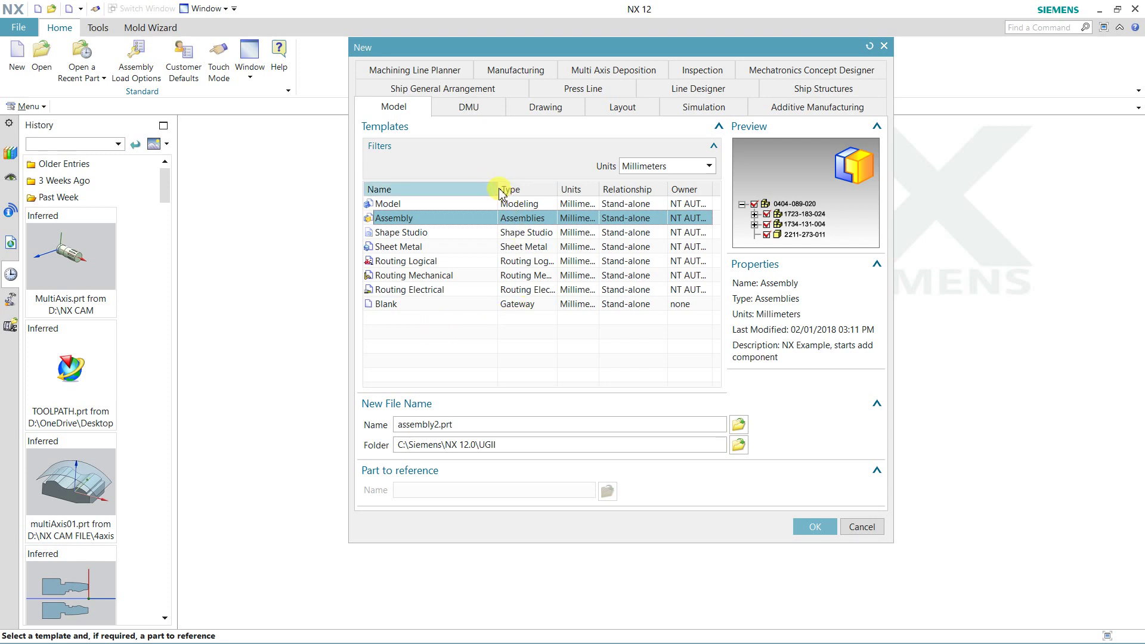
Switch the template units to inches and back to millimetres, then select the model38.prt name.
left_click_drag(498, 190, 478, 190)
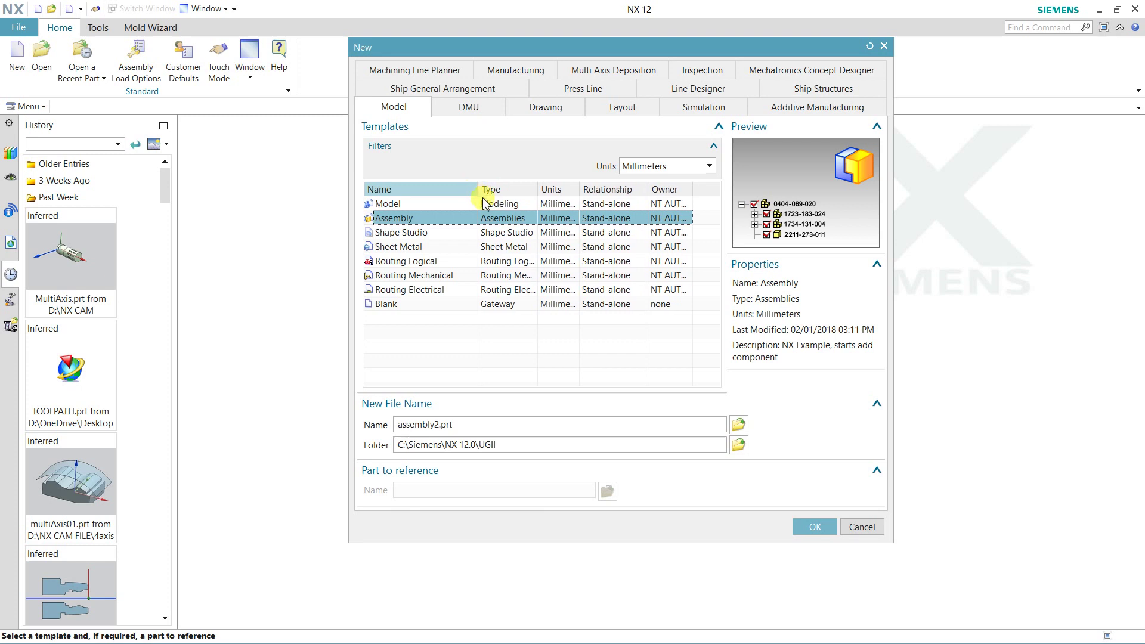
left_click(689, 169)
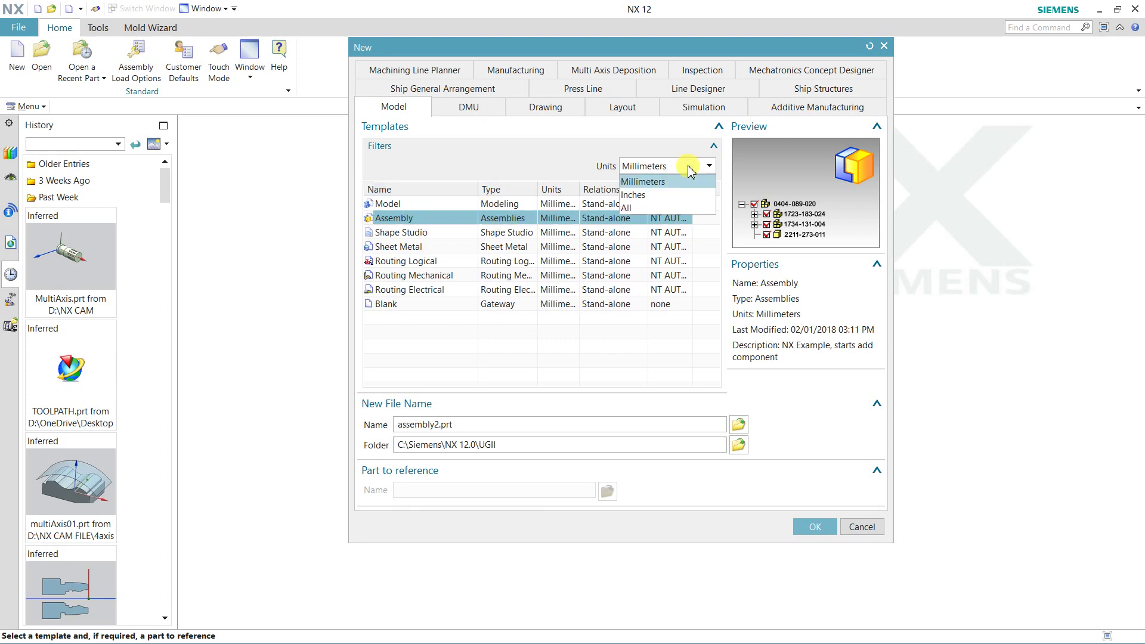
left_click(656, 194)
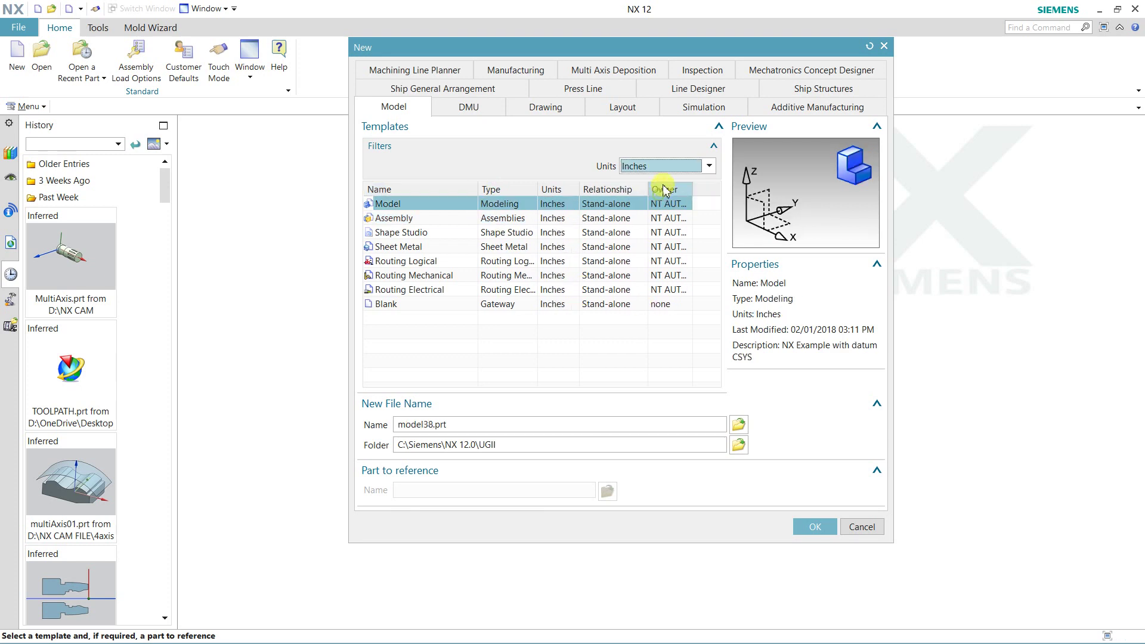
left_click(671, 166)
left_click(653, 182)
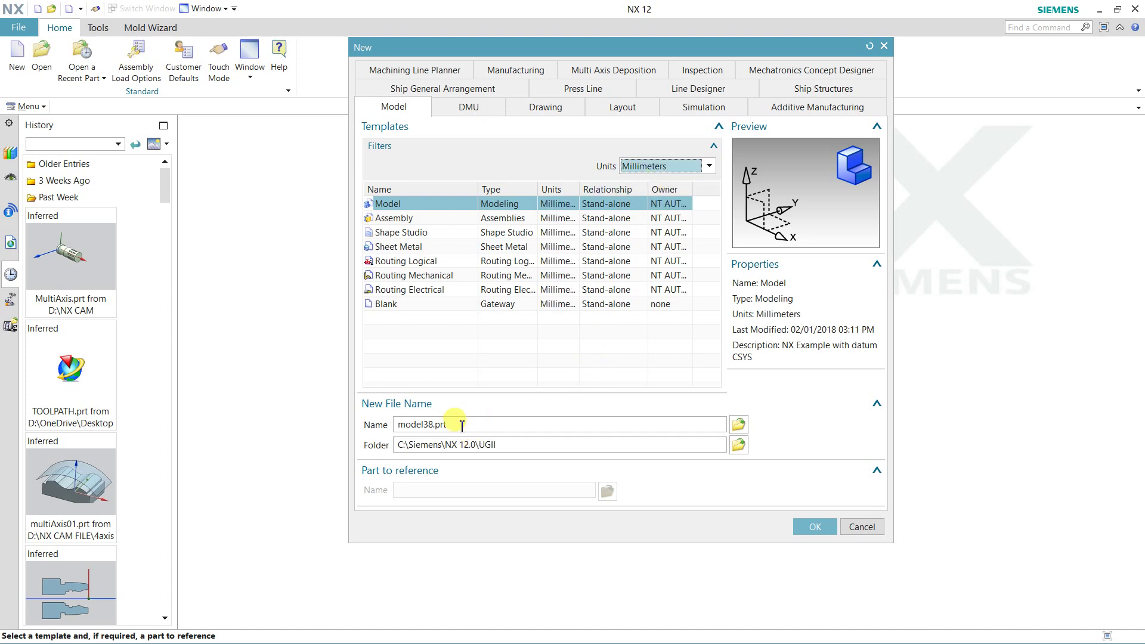
left_click_drag(459, 425, 391, 439)
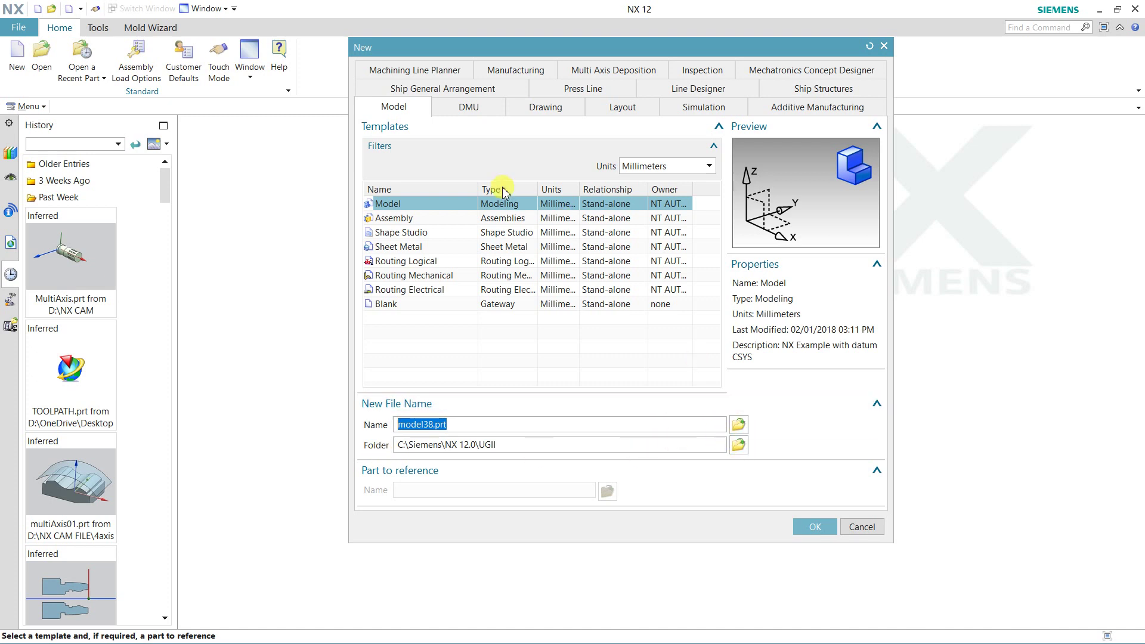
left_click(506, 70)
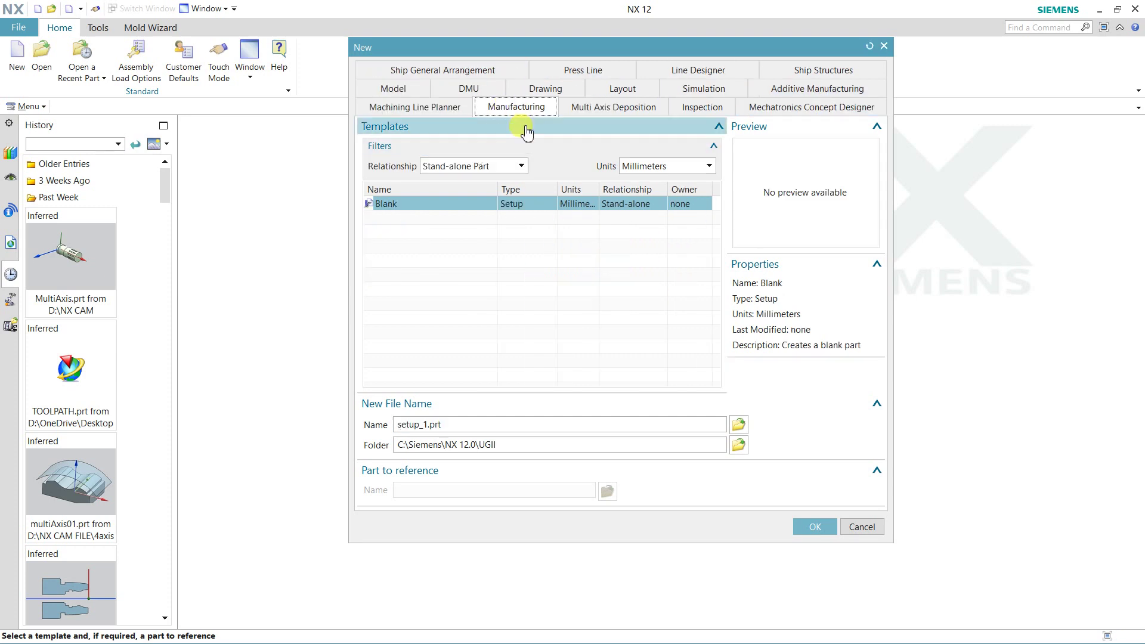
left_click(395, 88)
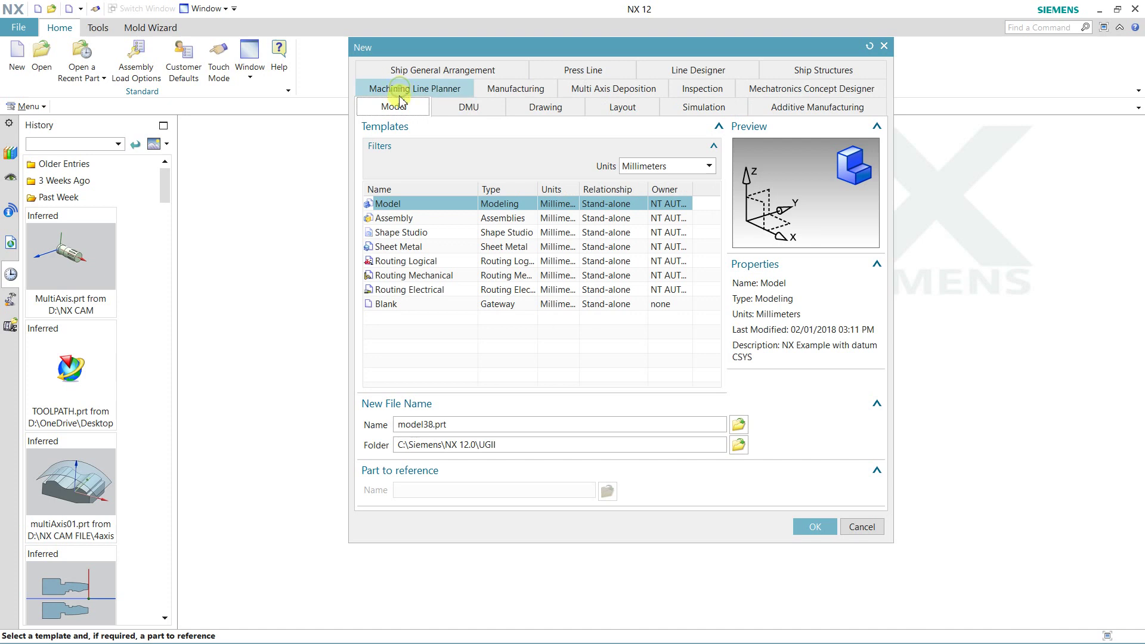
left_click(542, 109)
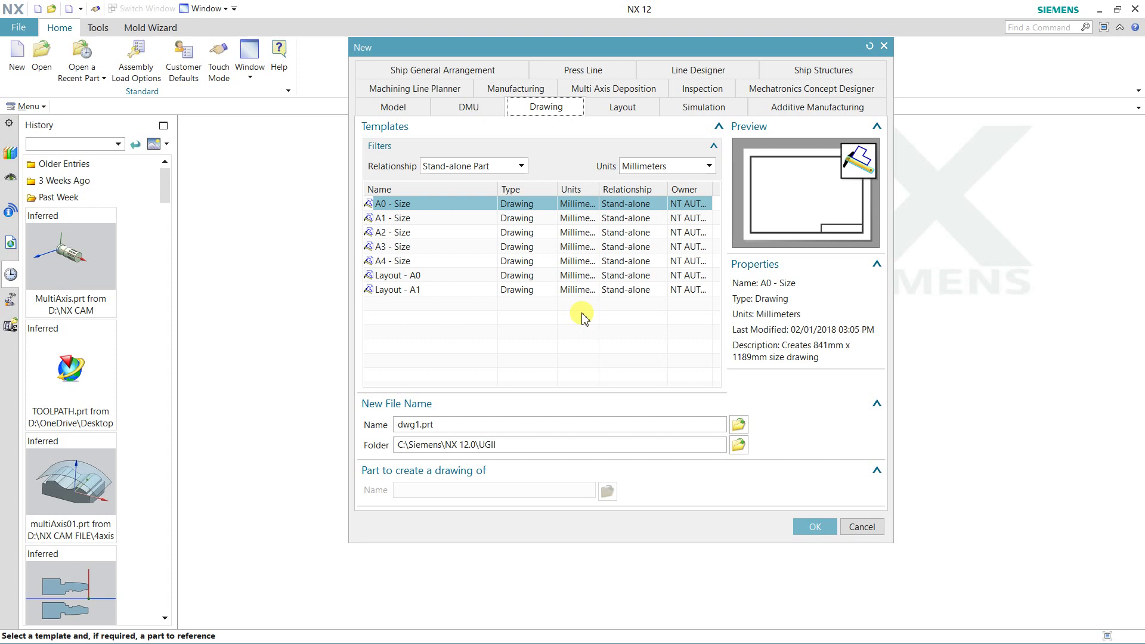
left_click(619, 110)
left_click(703, 112)
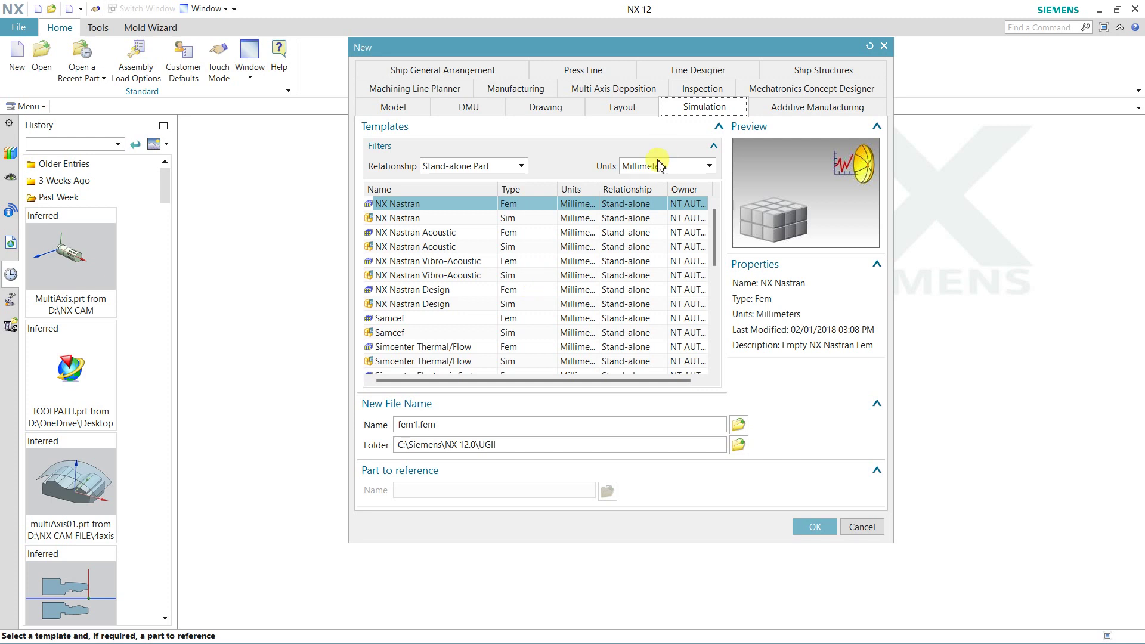
left_click(416, 111)
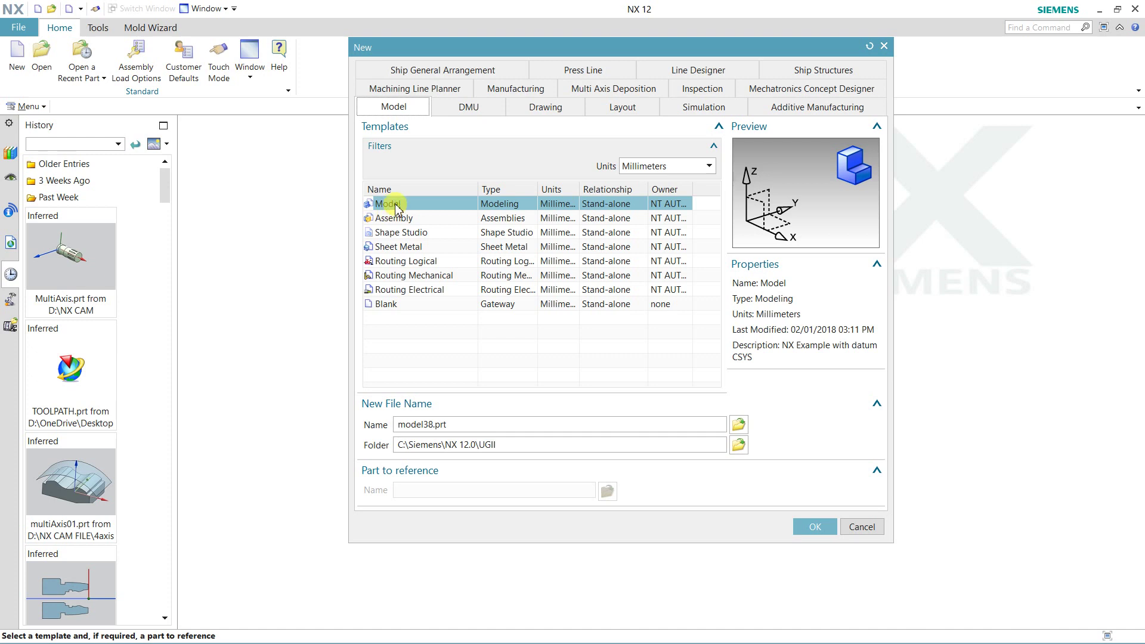
Create model38.prt from the millimetre Model template.
left_click(811, 526)
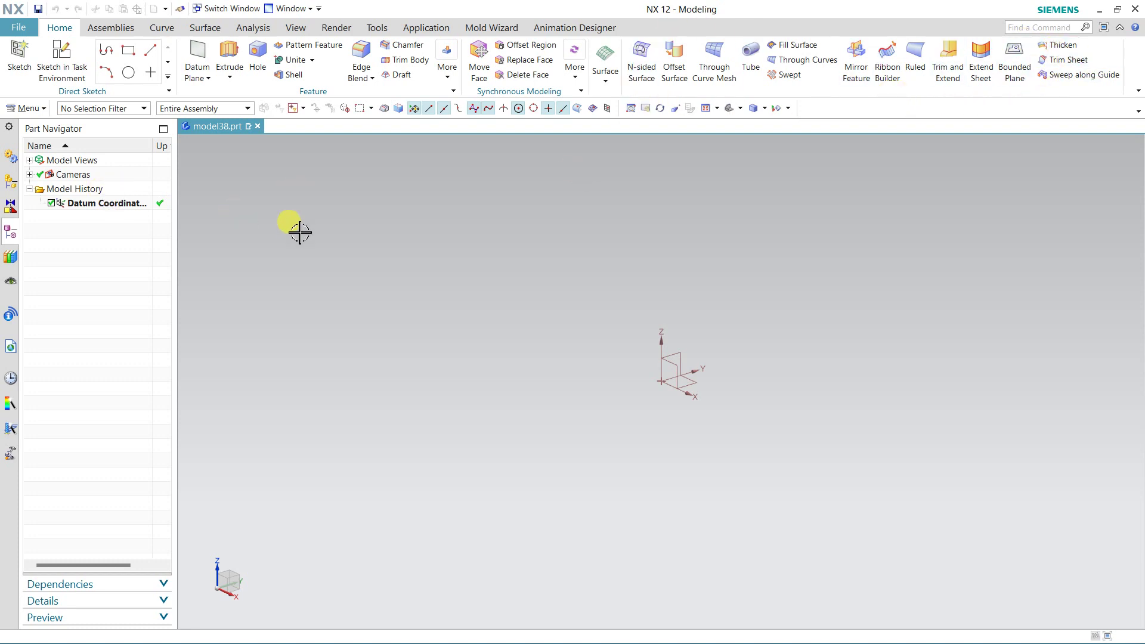
Minimize and restore the ribbon, then toggle Full Screen mode on and off.
left_click(1120, 29)
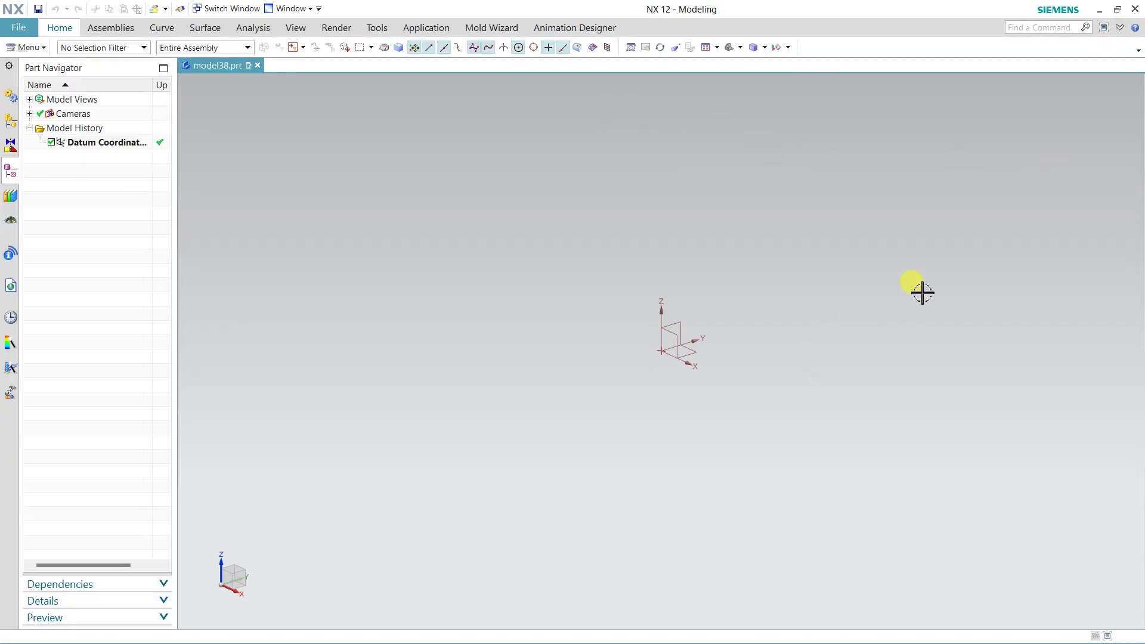
left_click(1120, 28)
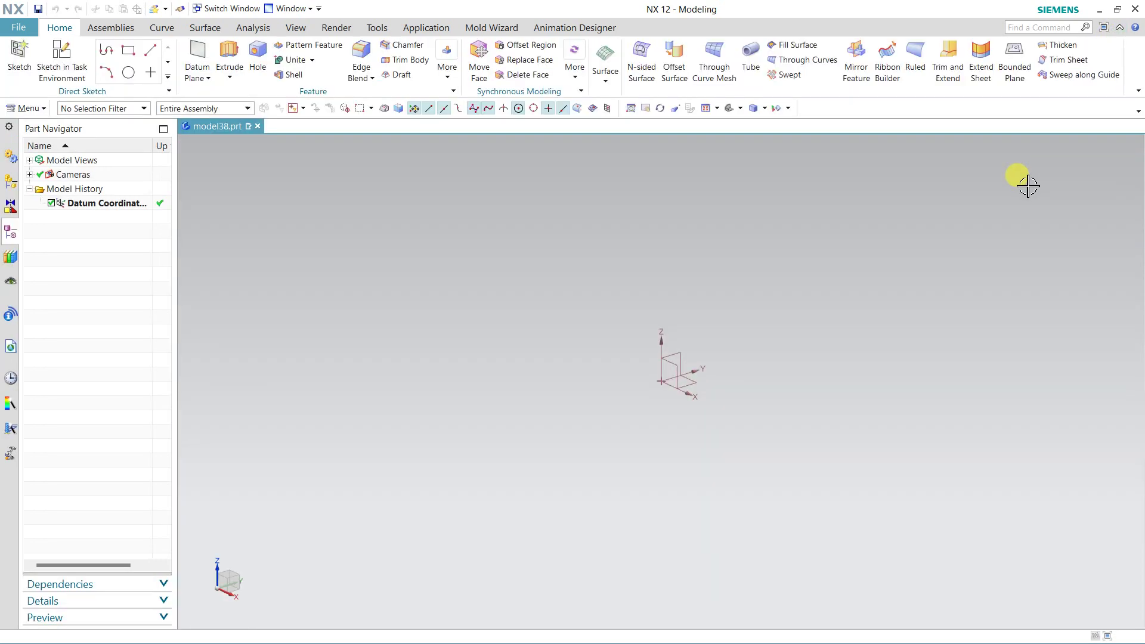
left_click(1105, 29)
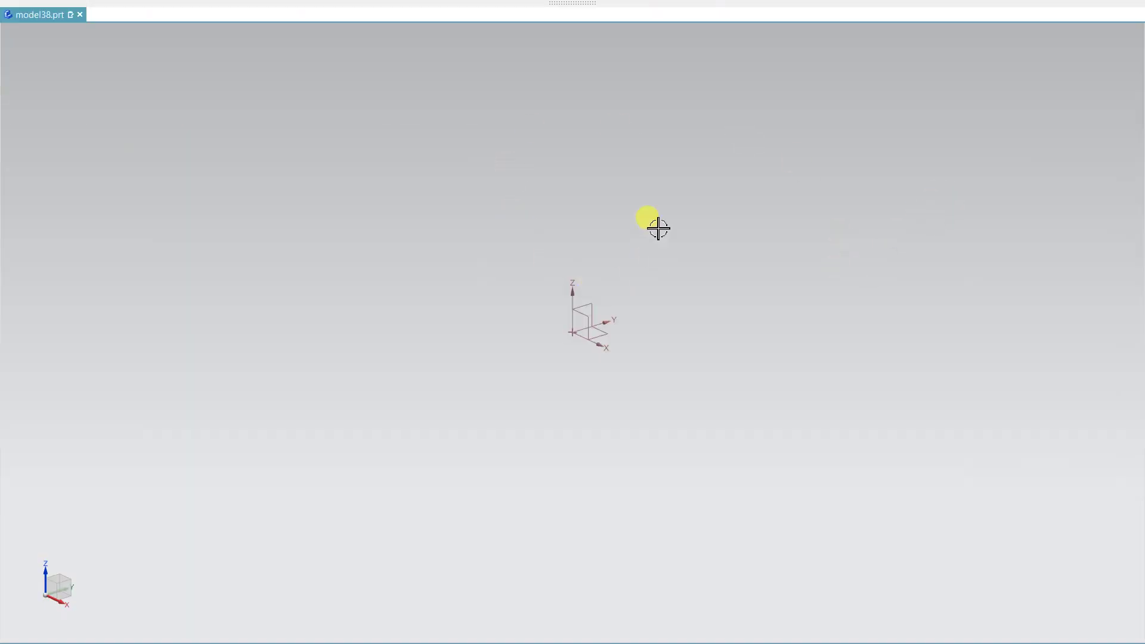
left_click(566, 7)
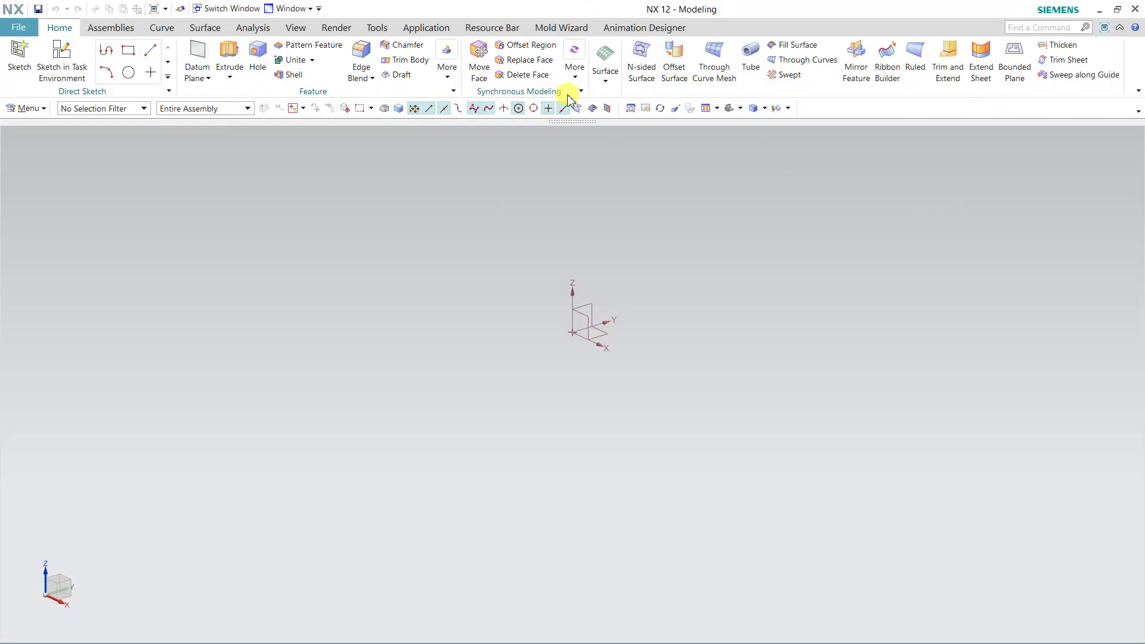
left_click(1105, 28)
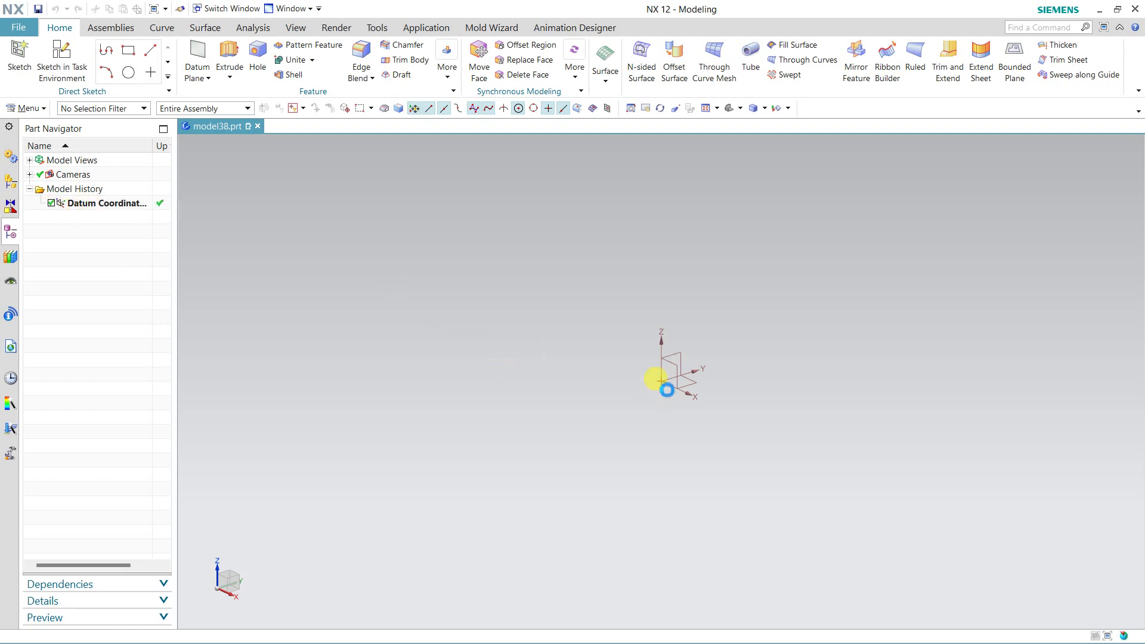
Tick the Datum Coordinate System in the Part Navigator so it displays again.
left_click(51, 204)
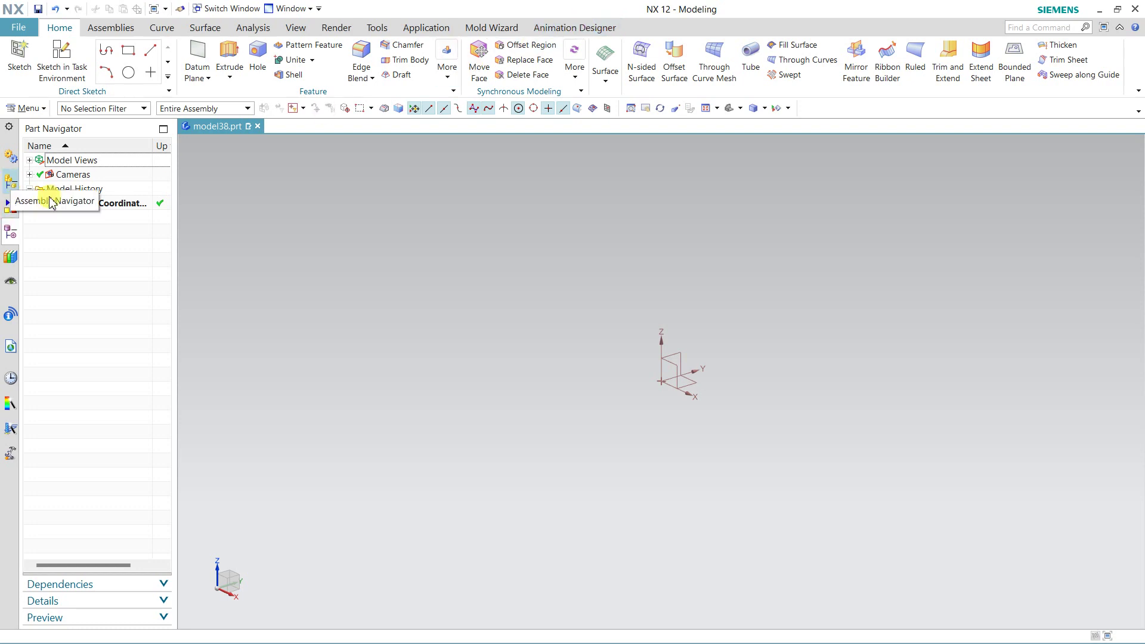
Browse the Assemblies, Curve, Surface, Analysis and View ribbon tabs, ending on Home.
left_click(111, 28)
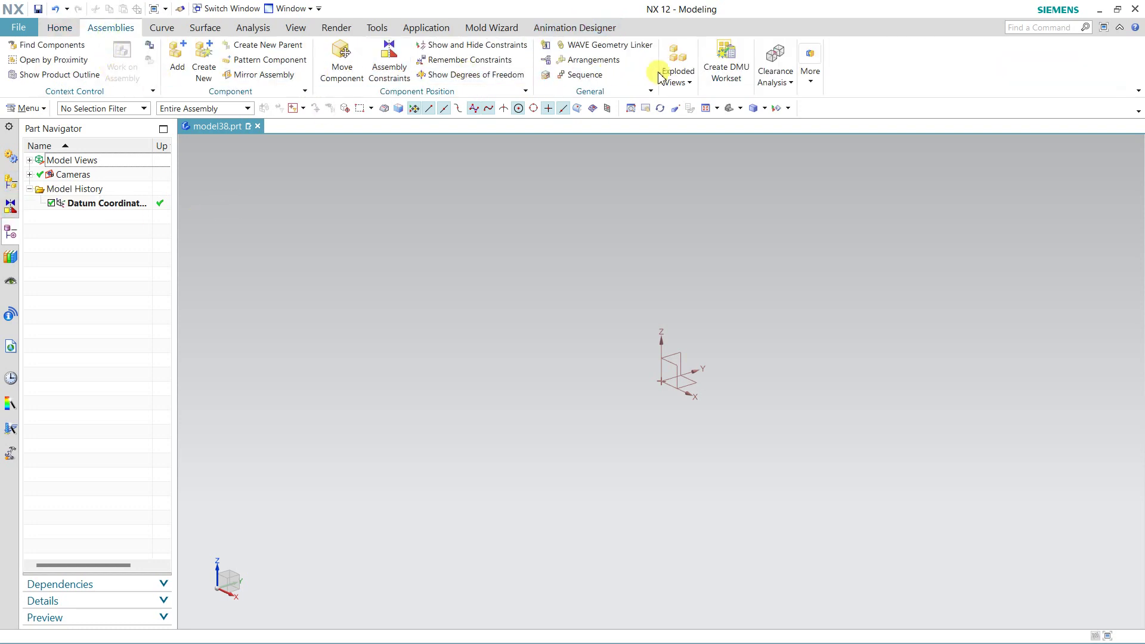
left_click(58, 29)
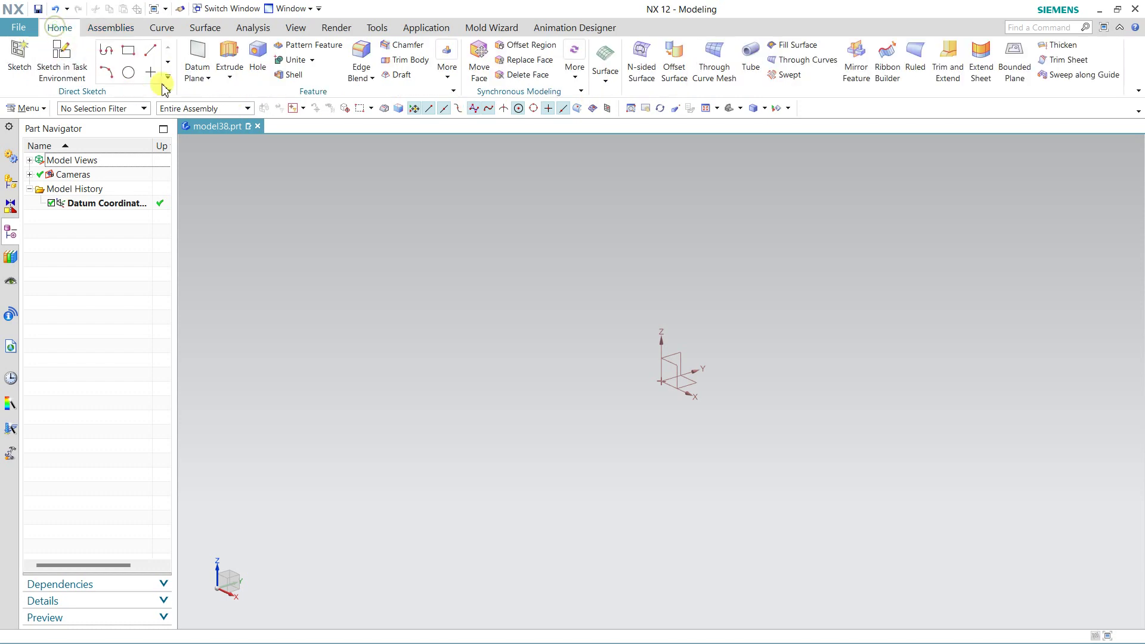
left_click(161, 28)
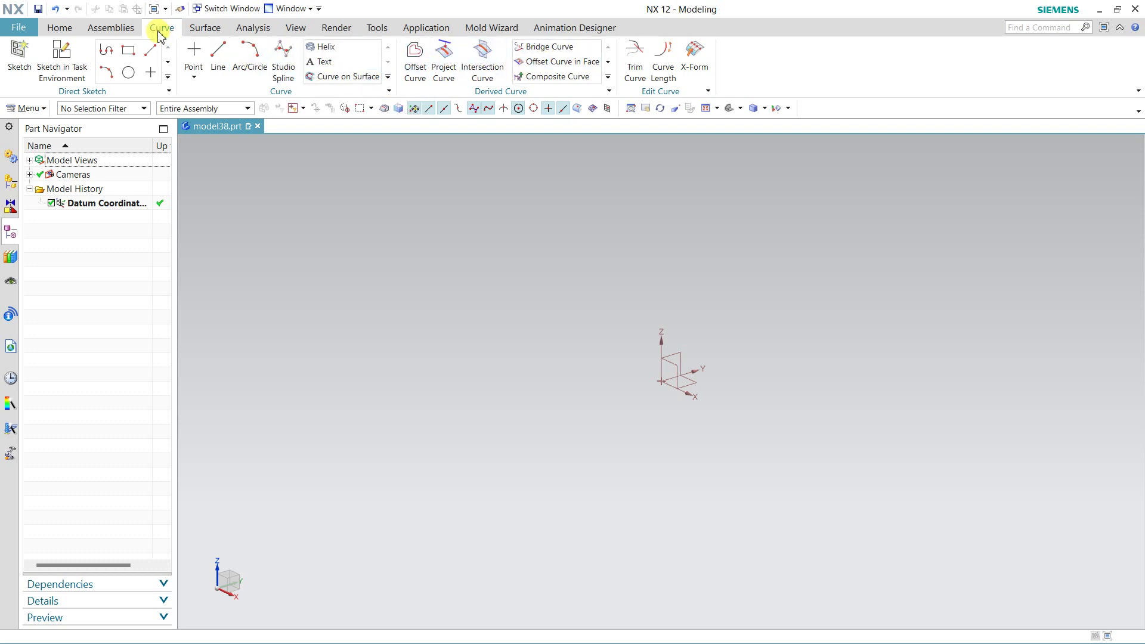
left_click(194, 28)
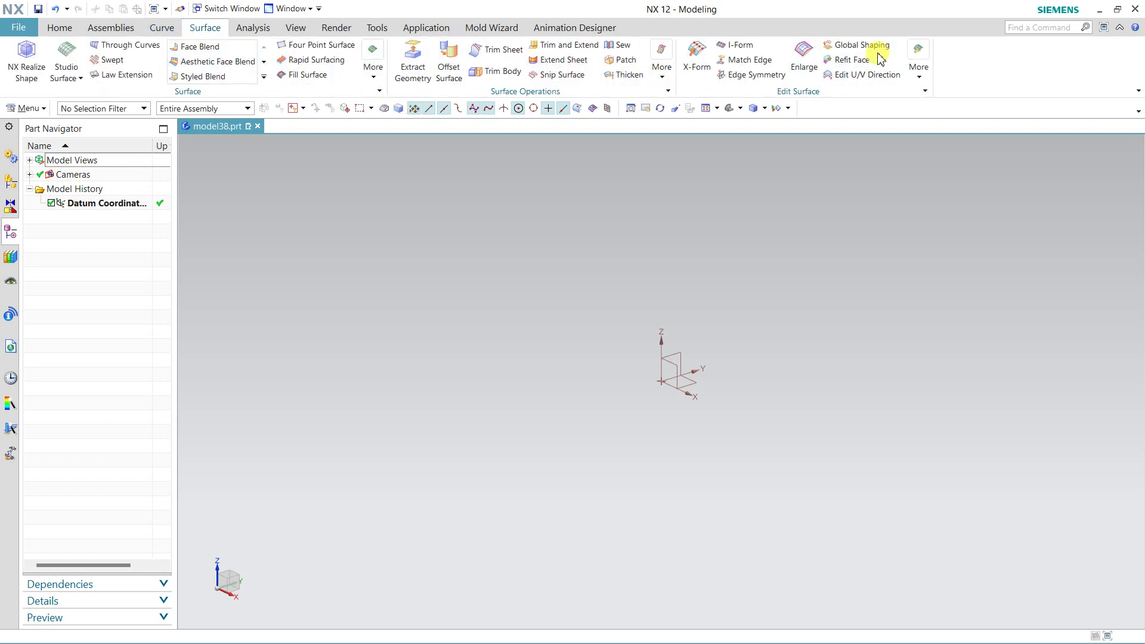
left_click(59, 28)
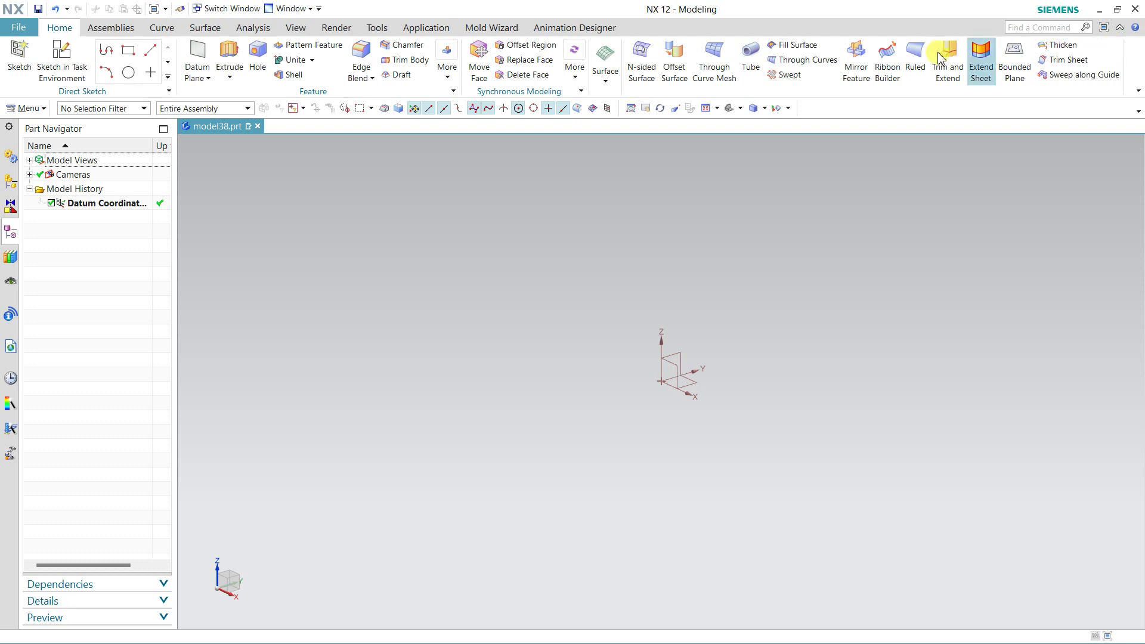
left_click(244, 30)
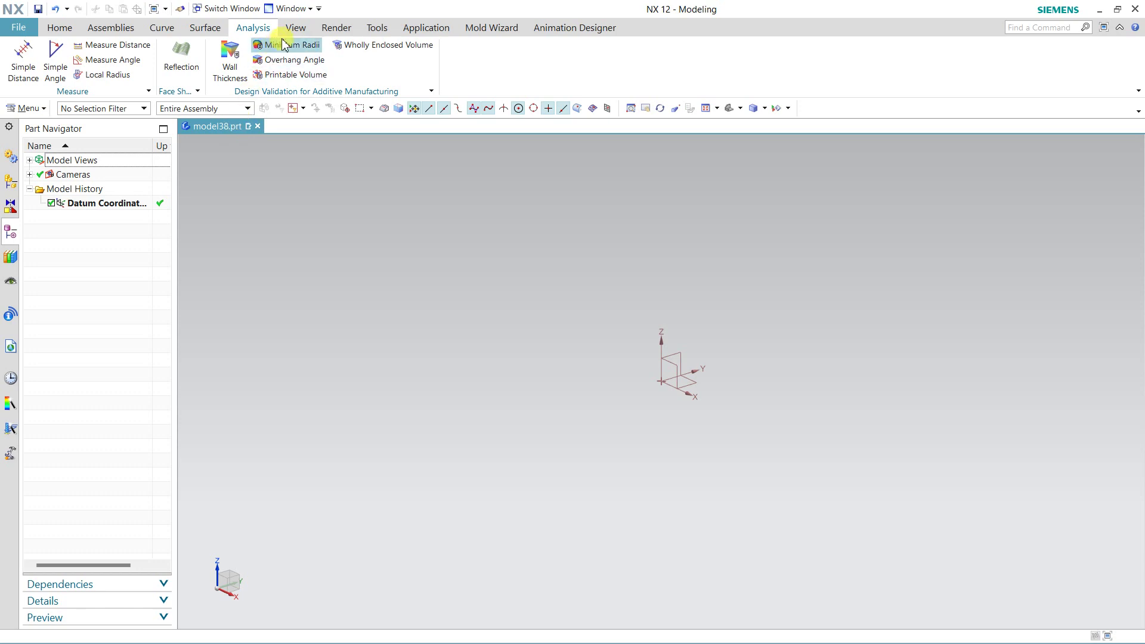
left_click(296, 28)
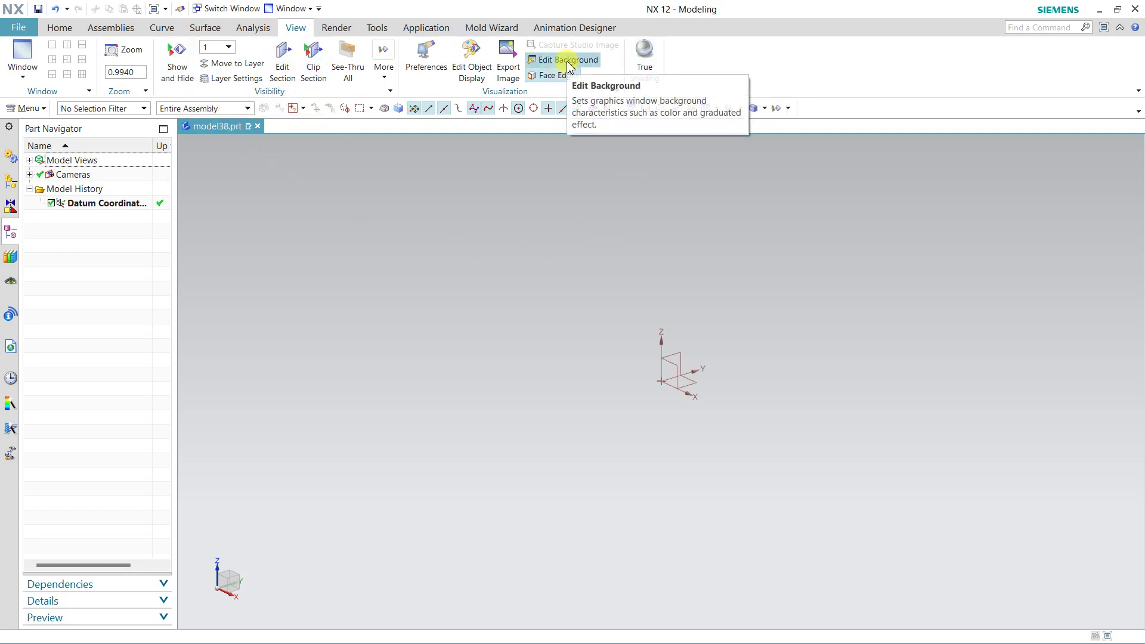
left_click(53, 30)
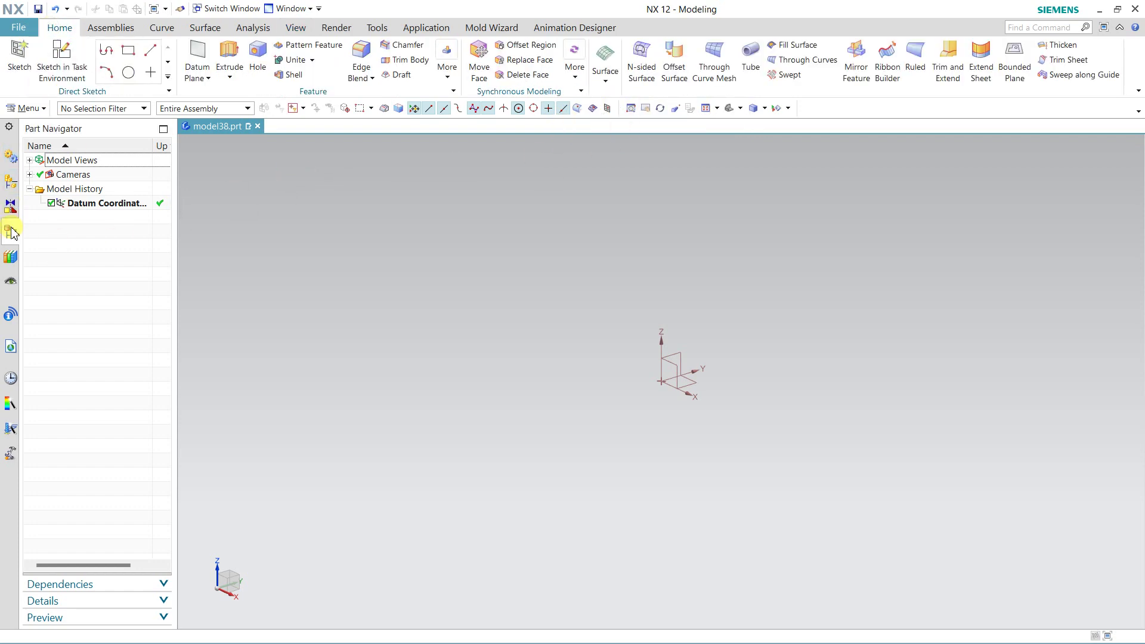
Browse recent parts in History, expanding and collapsing the 3 Weeks Ago group, then return to the Part Navigator.
left_click(8, 379)
scroll(146, 280, "down", 5)
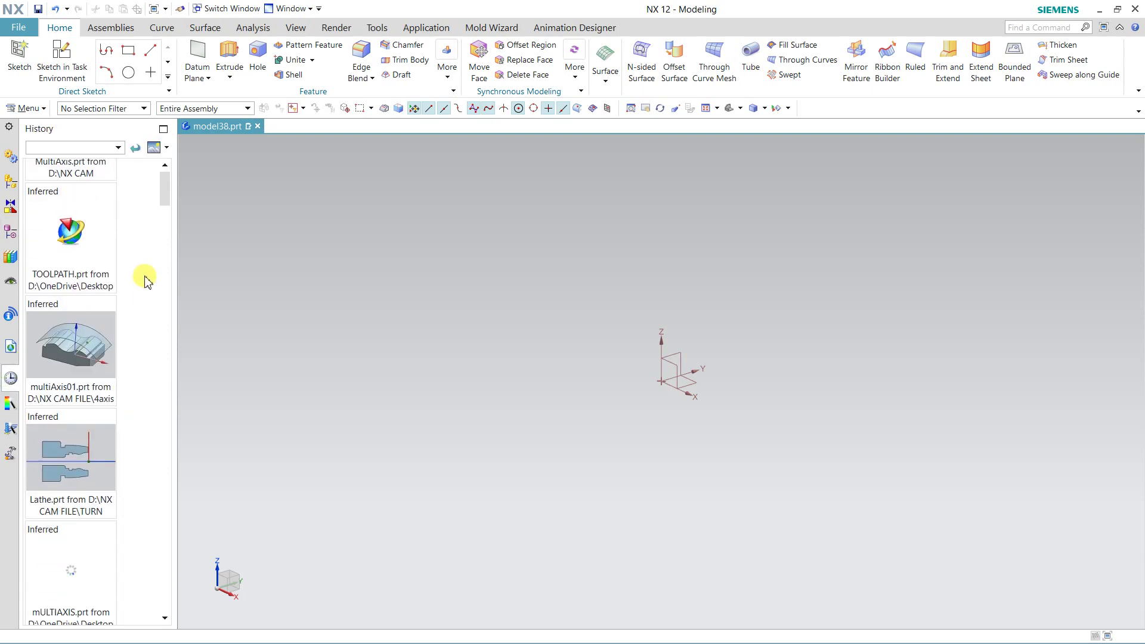
scroll(148, 282, "up", 5)
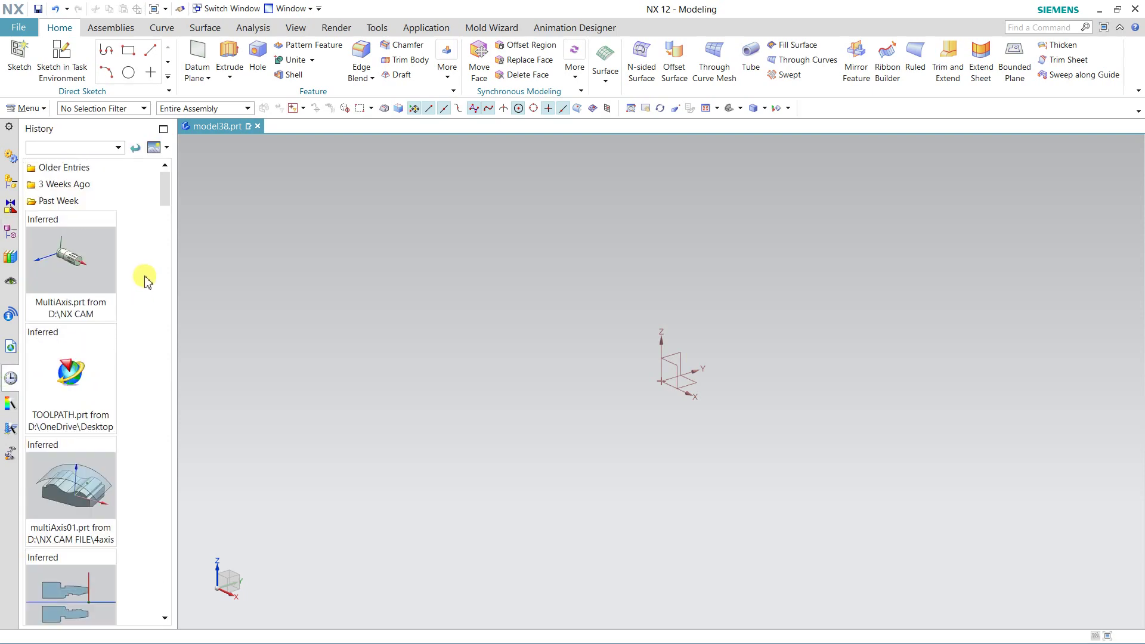
left_click(88, 188)
scroll(138, 309, "down", 5)
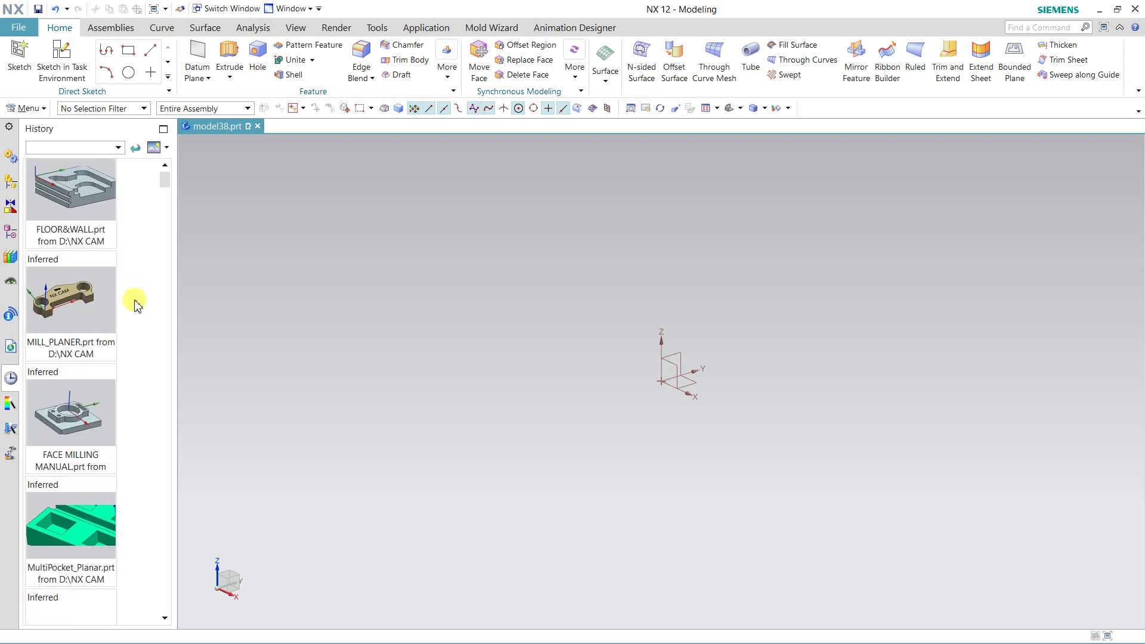
scroll(136, 301, "up", 5)
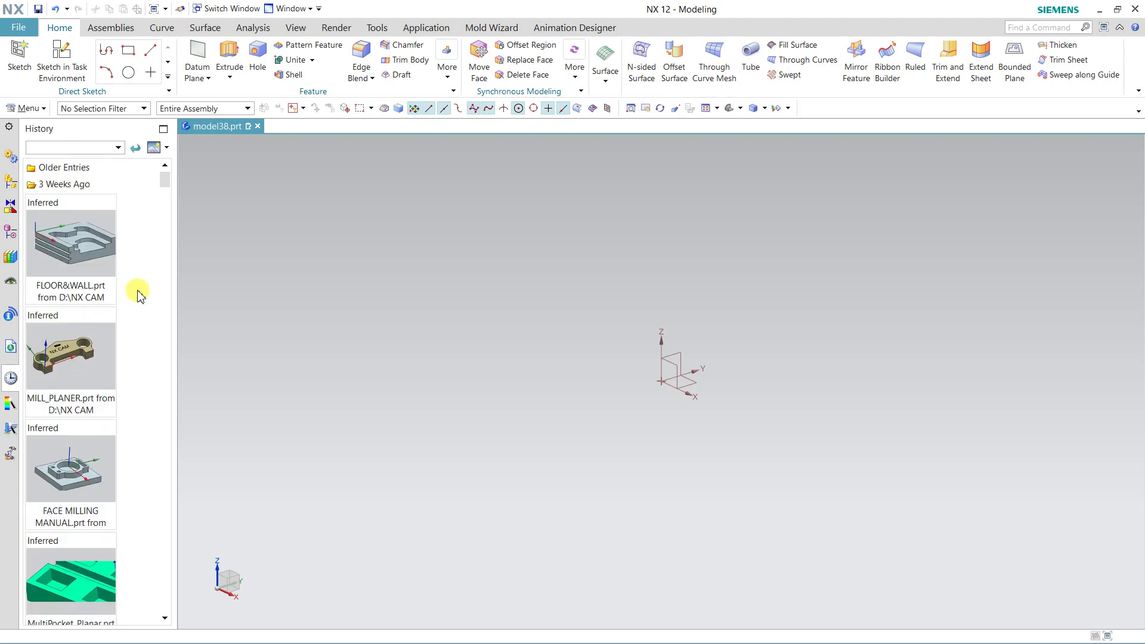
left_click(83, 180)
scroll(131, 295, "down", 5)
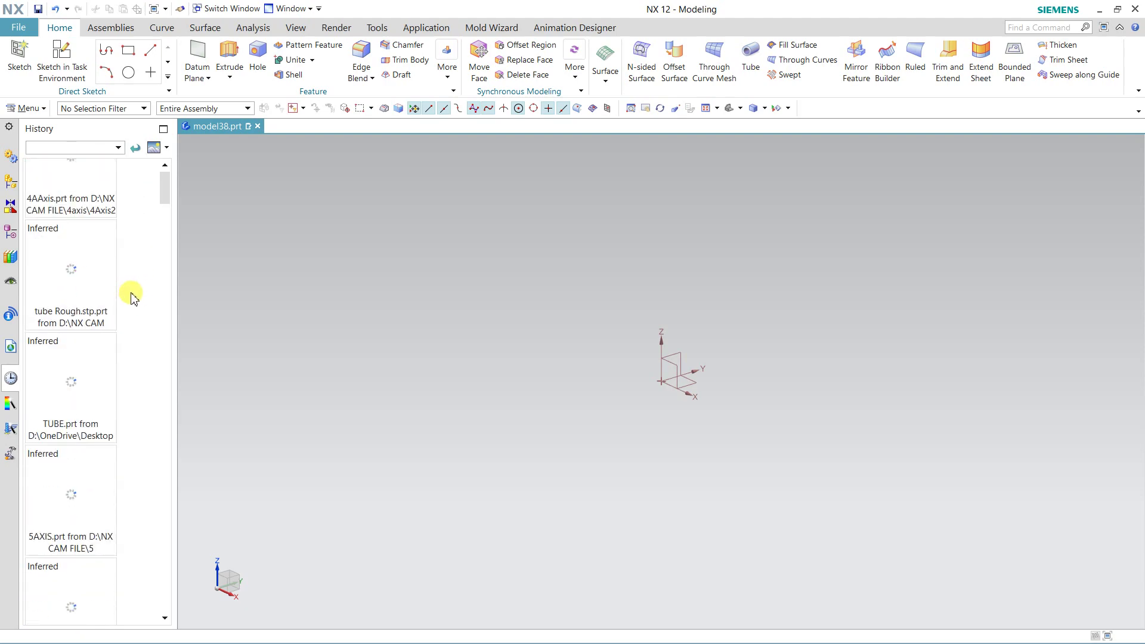
scroll(132, 296, "down", 4)
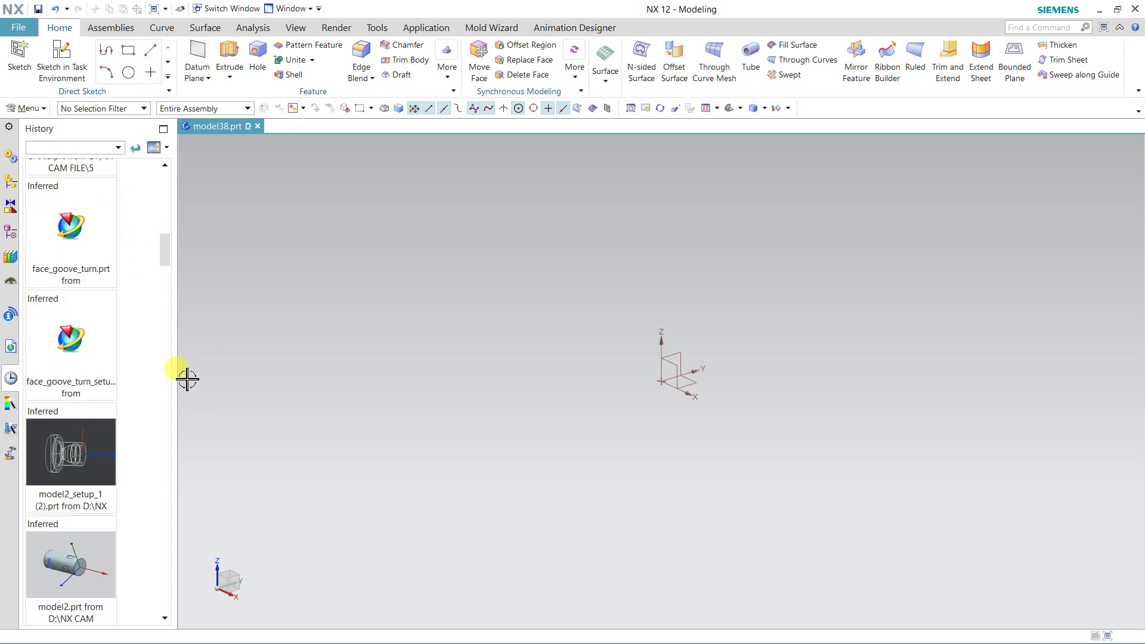
left_click(10, 232)
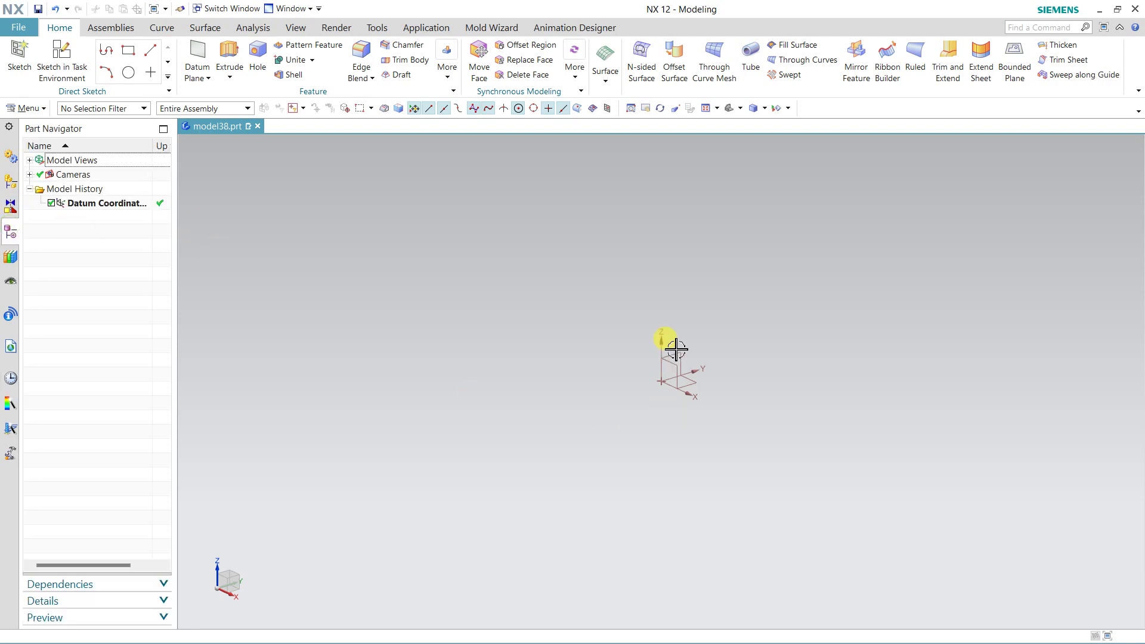
Window-zoom on the datum axes, then cancel the zoom.
left_click(633, 111)
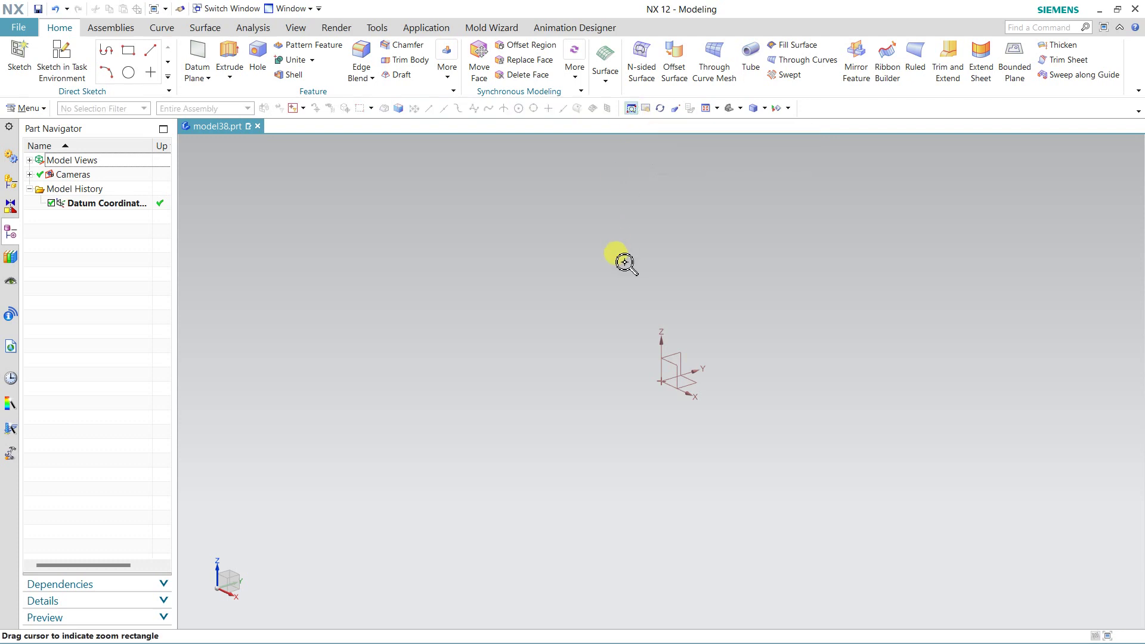
left_click_drag(590, 286, 795, 459)
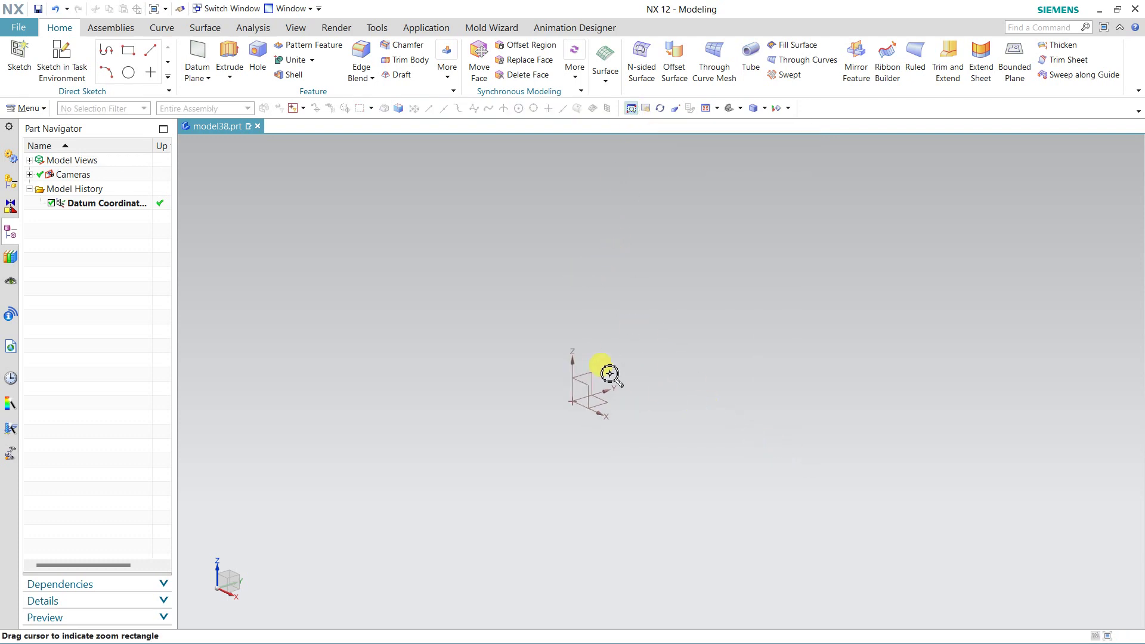
key("Escape")
Open the ribbed part DAY7.1.prt from the History list.
left_click(18, 378)
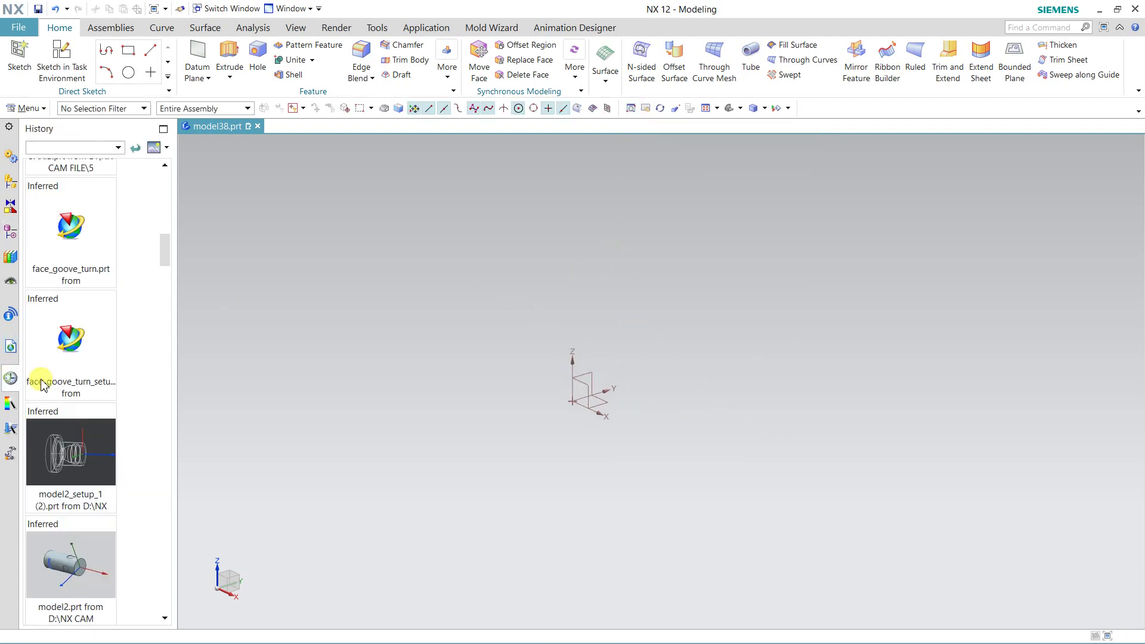
scroll(134, 367, "down", 10)
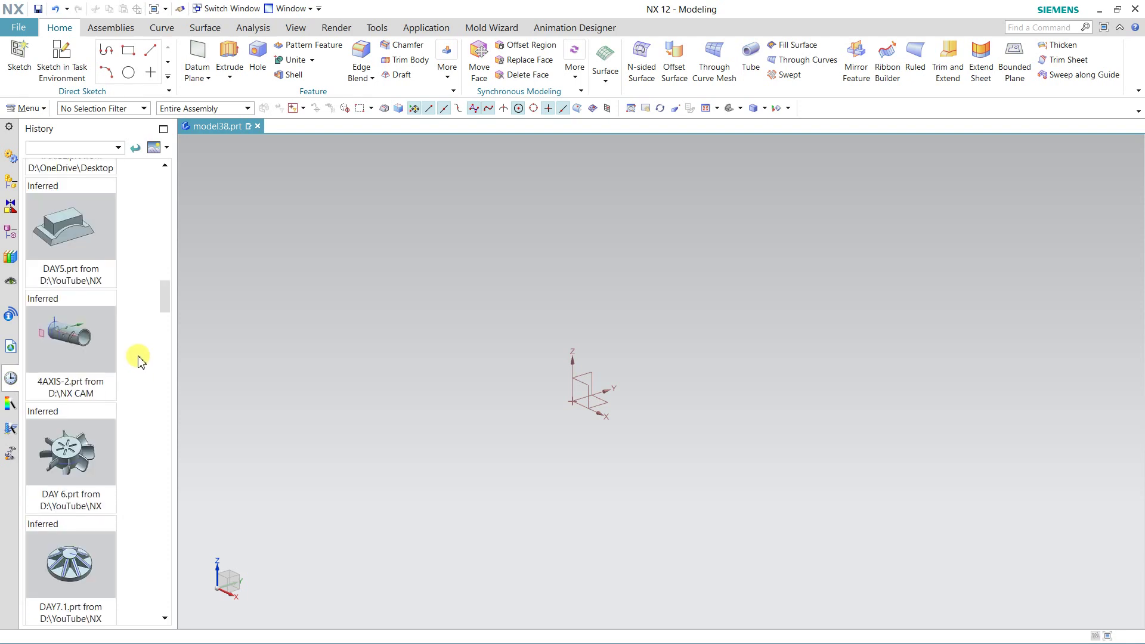
left_click(85, 564)
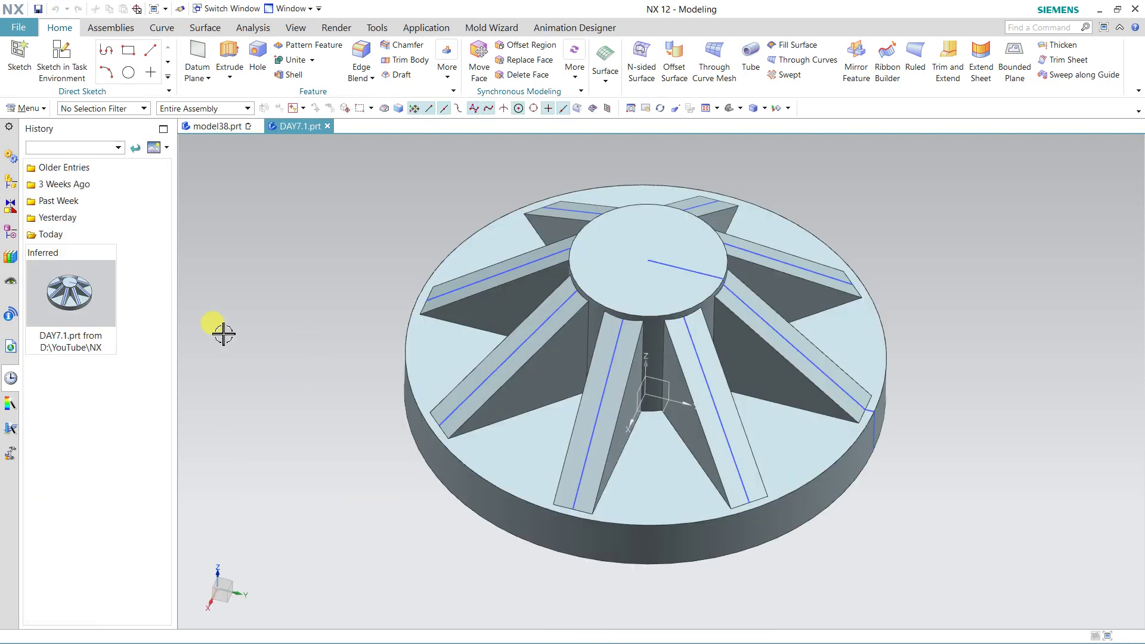
Suppress the circular Pattern Feature down to one rib, then restore the full ring.
left_click(11, 232)
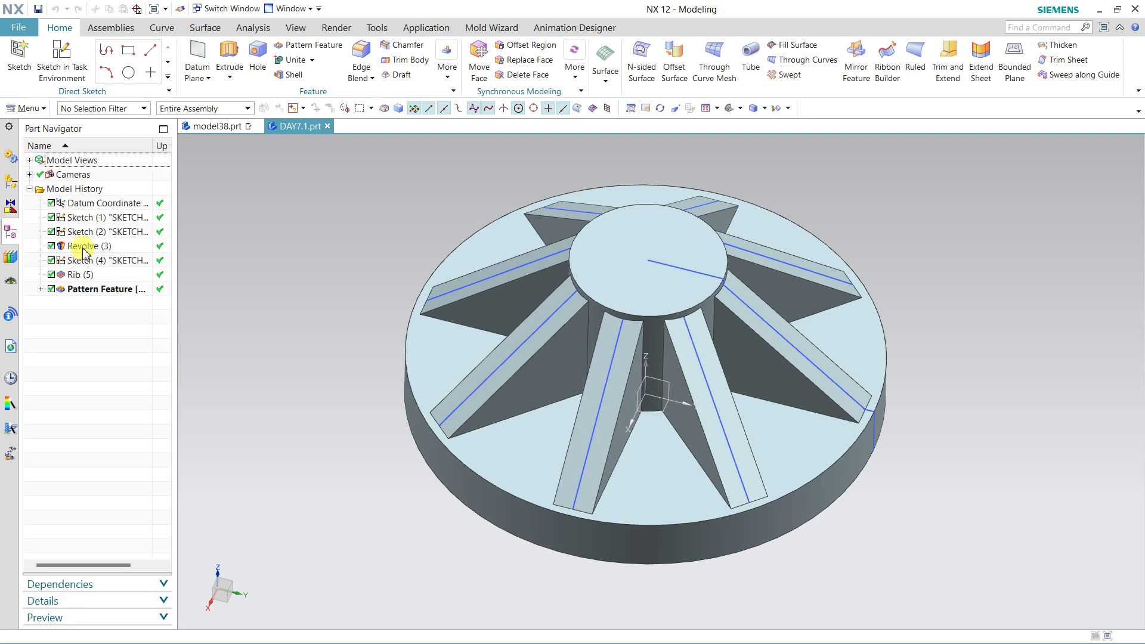
left_click(78, 290)
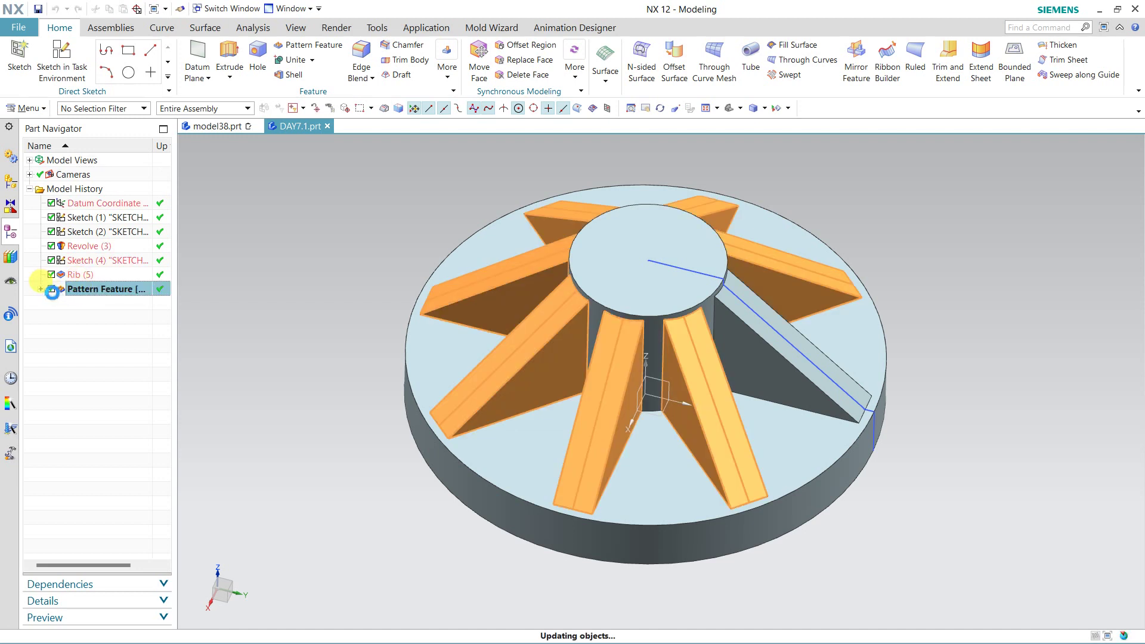
left_click(52, 290)
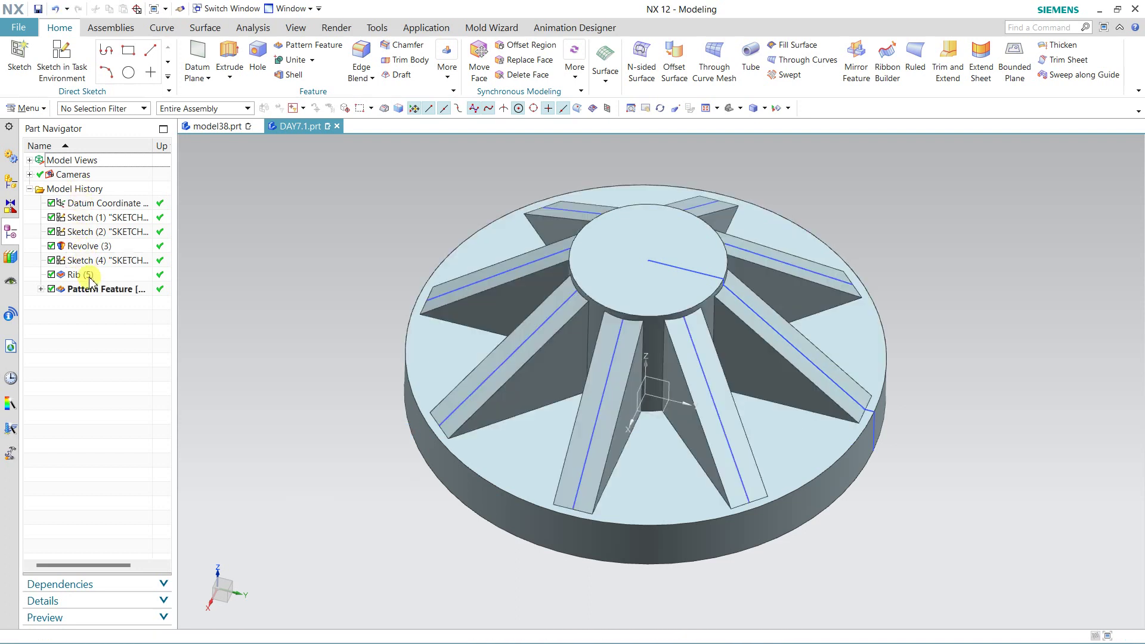
middle_click(975, 234)
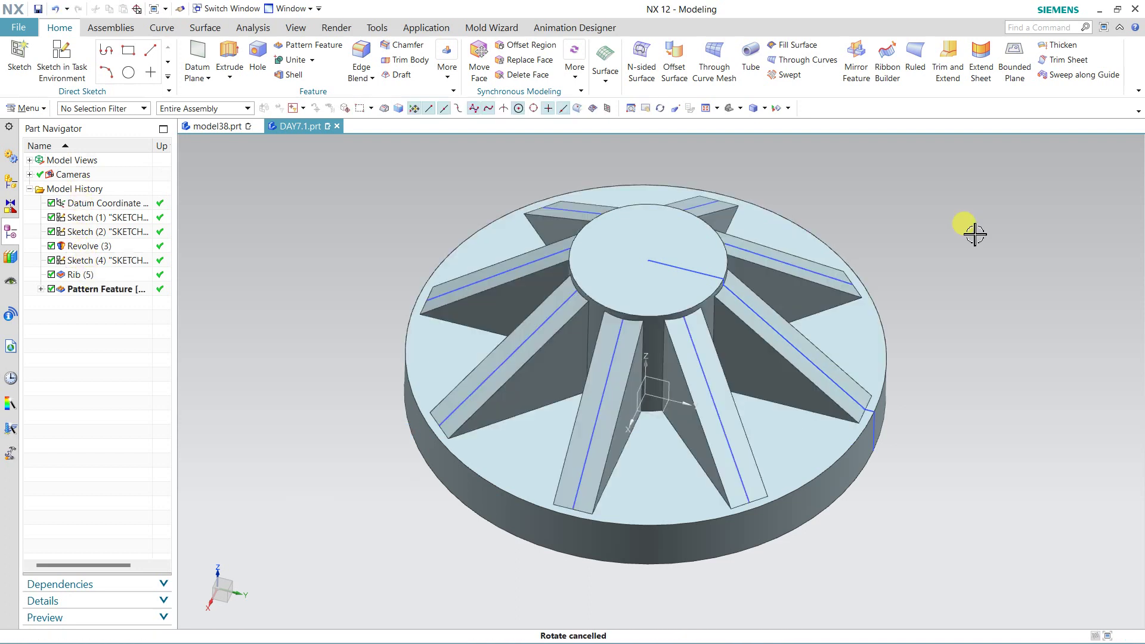
Zoom in on the hub and a rib junction with window zoom and the mouse wheel.
left_click(631, 108)
left_click_drag(489, 217, 783, 397)
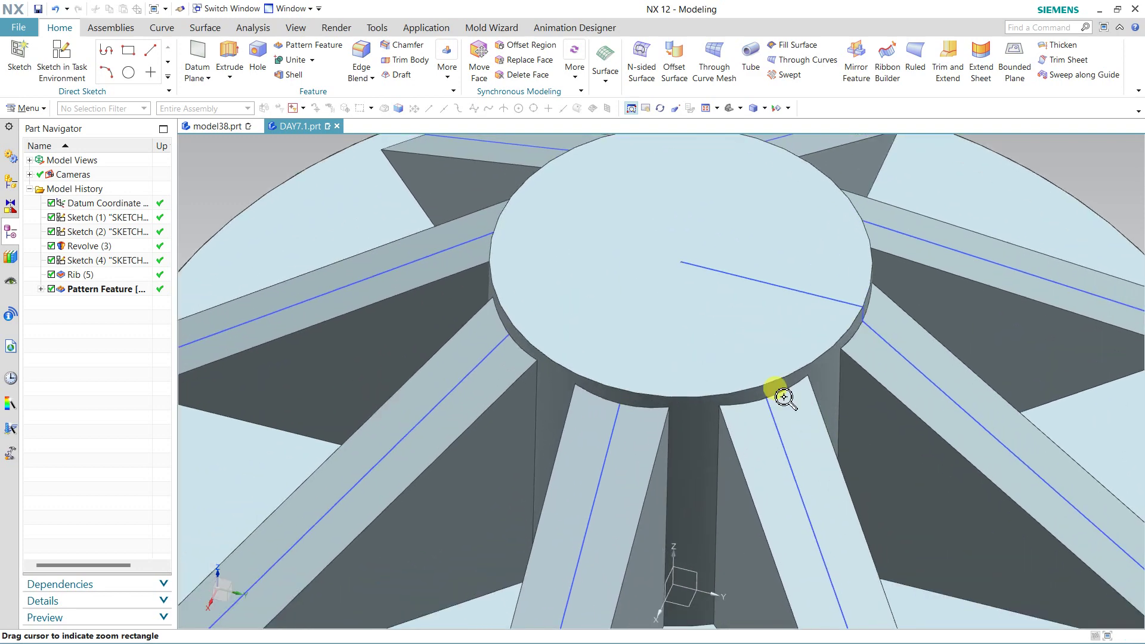
left_click_drag(384, 203, 567, 388)
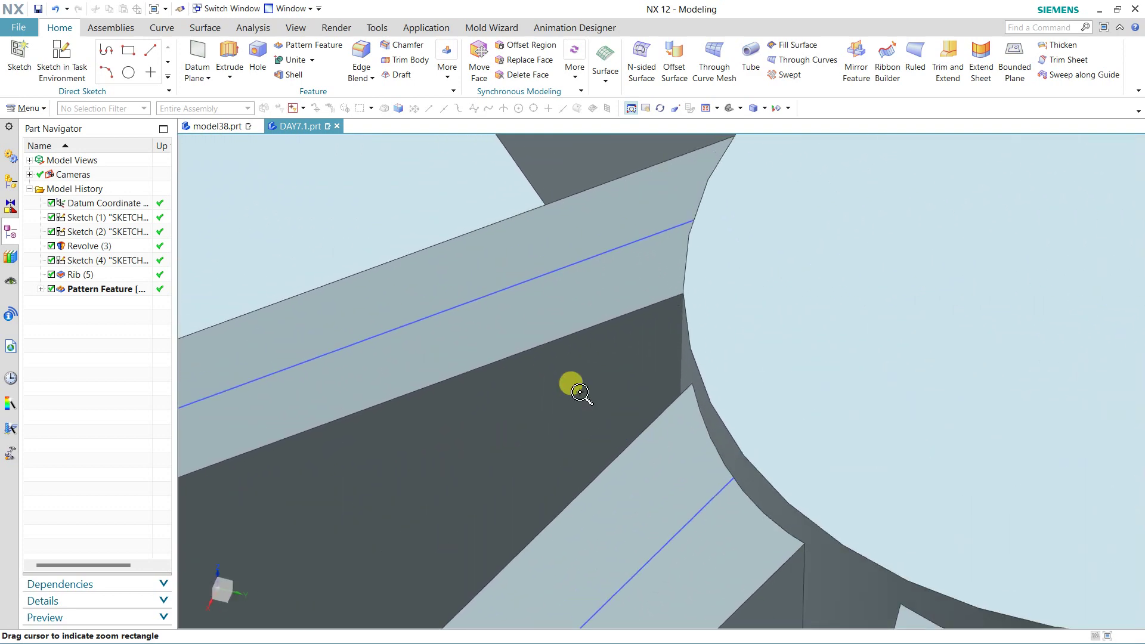
scroll(544, 292, "down", 4)
scroll(549, 293, "down", 5)
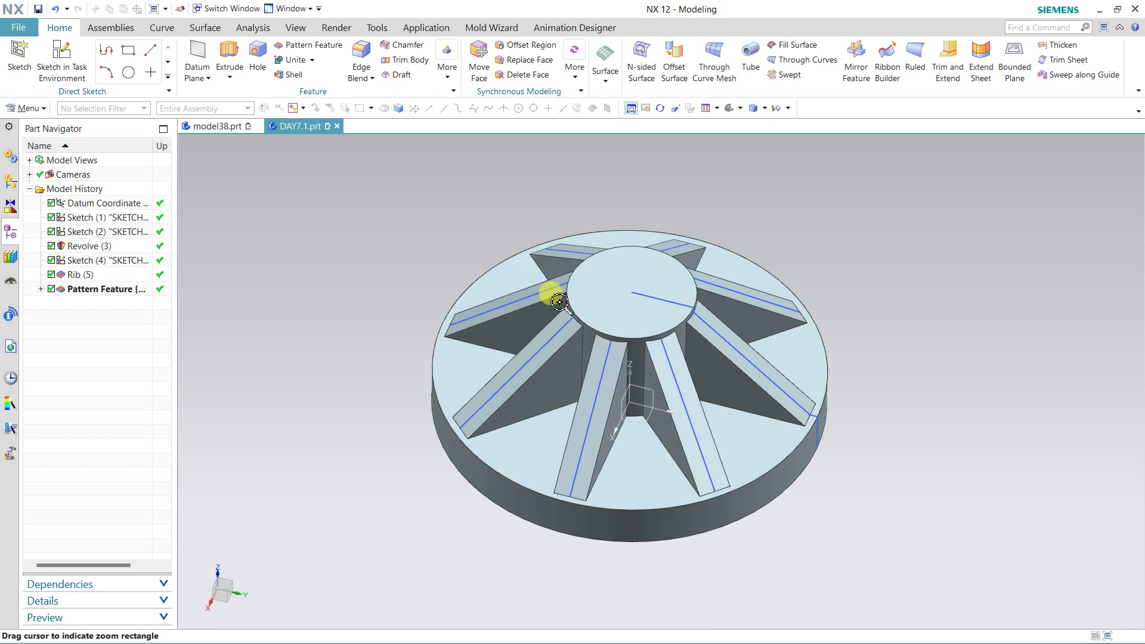
scroll(566, 296, "up", 2)
scroll(566, 295, "down", 4)
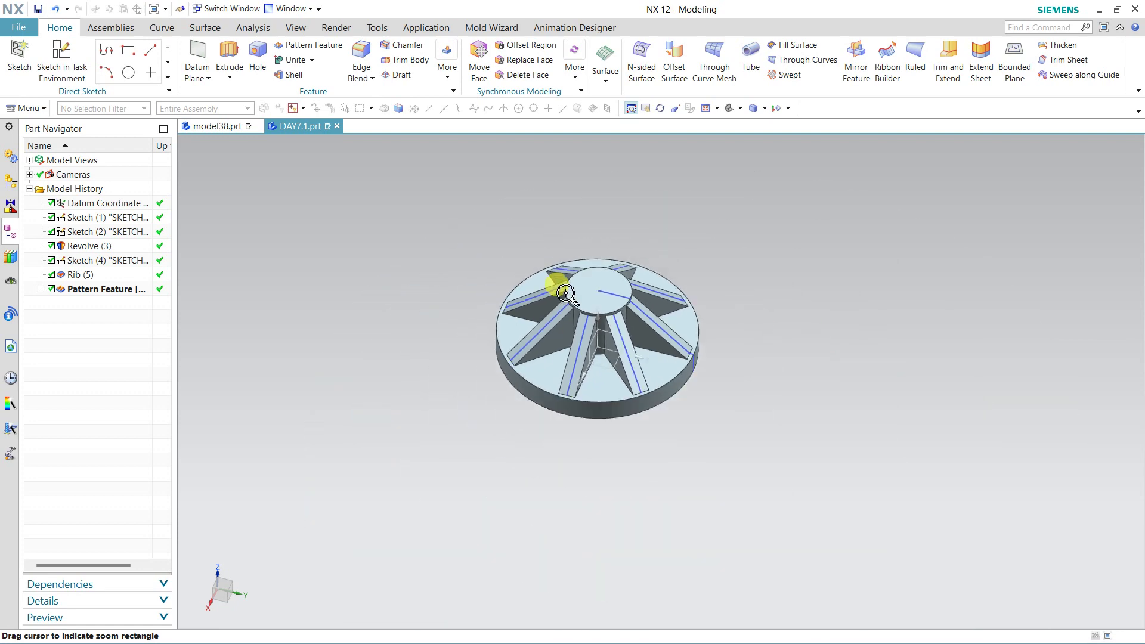
scroll(566, 292, "up", 1)
scroll(566, 293, "up", 2)
scroll(566, 293, "down", 1)
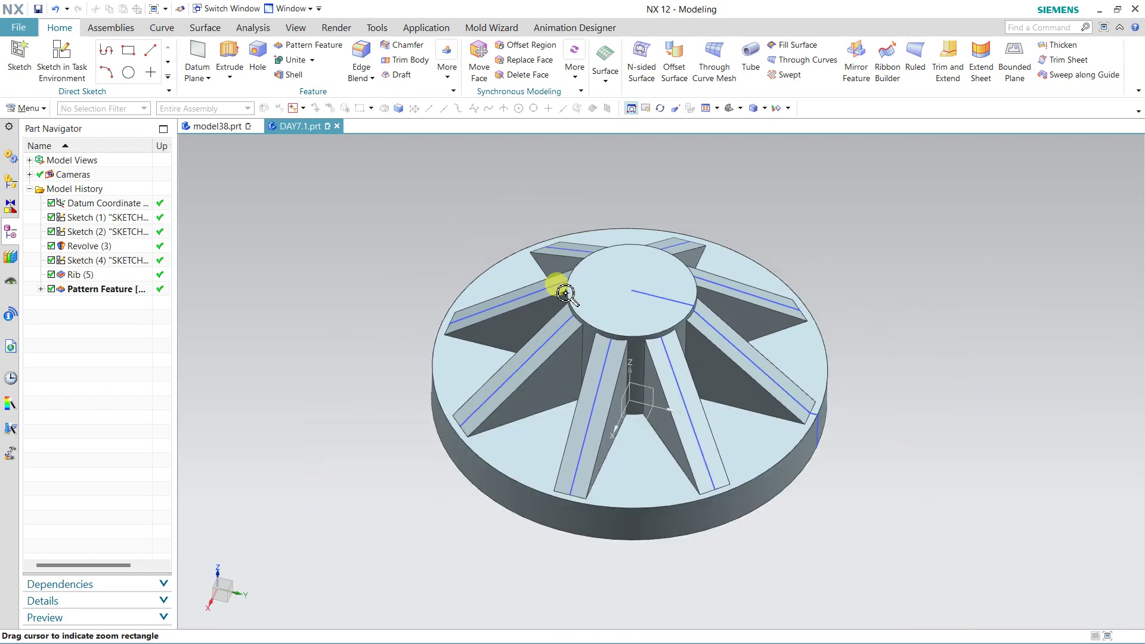
scroll(566, 294, "up", 1)
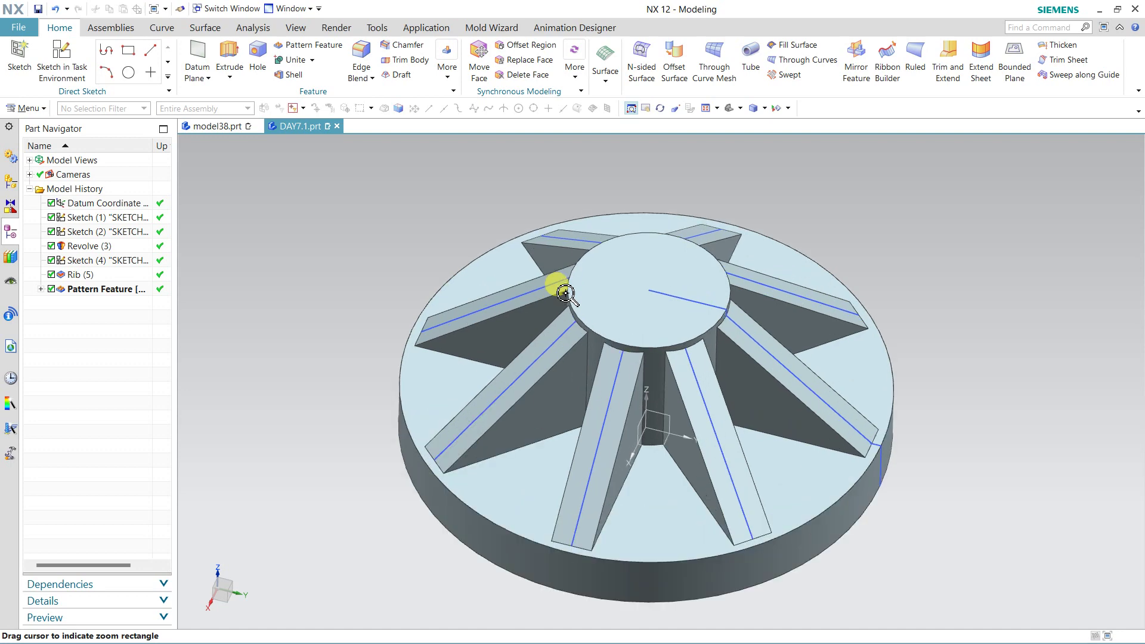
Pan the wheel in the view, then orbit and tumble it to see other sides.
left_click(645, 110)
left_click_drag(670, 286, 599, 301)
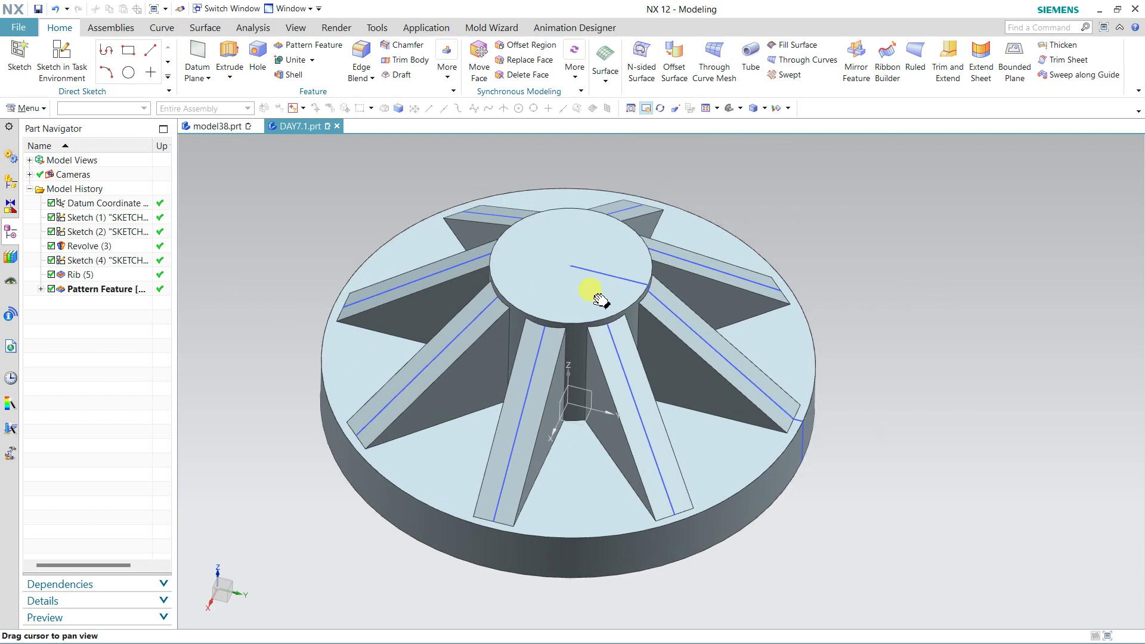
key("Escape")
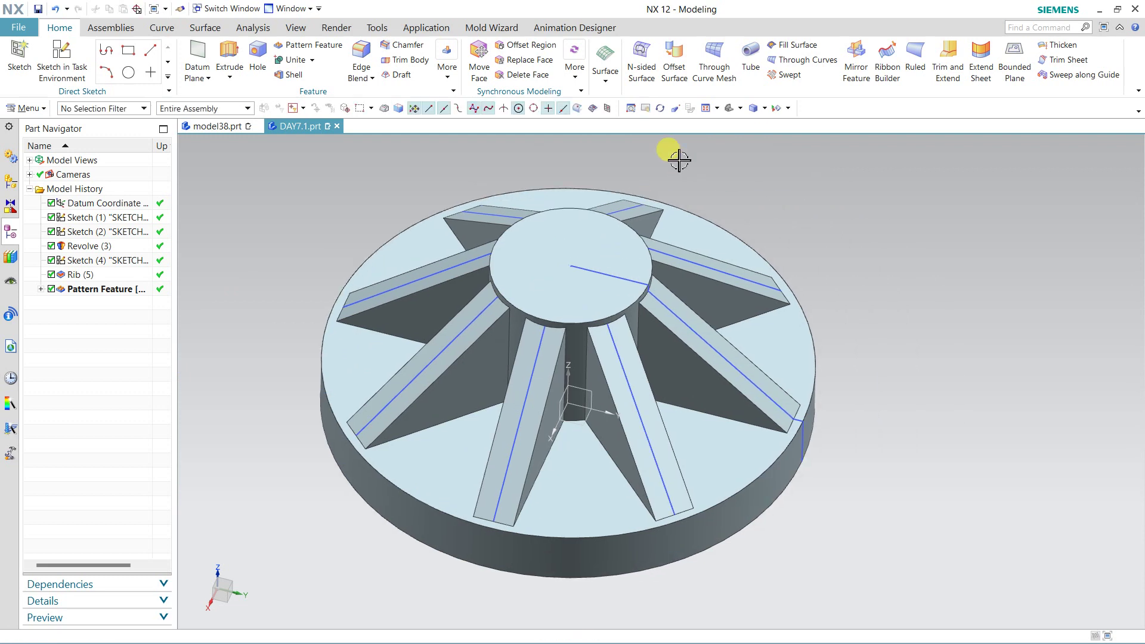
middle_click_drag(628, 211, 443, 247)
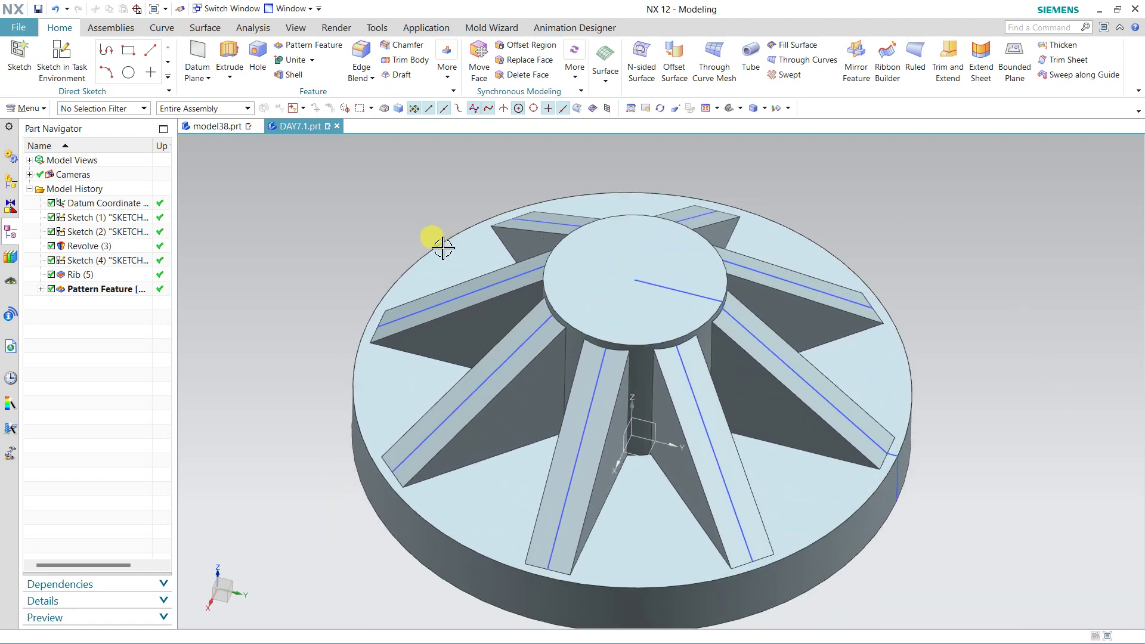
middle_click_drag(627, 303, 615, 386)
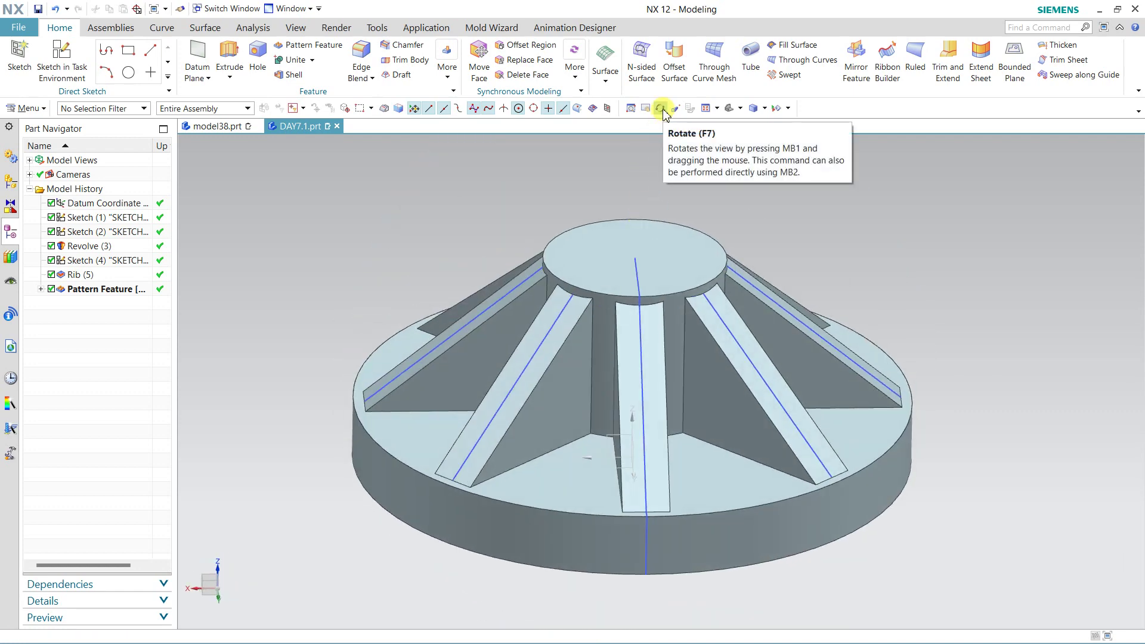
Tumble the part toward top-down, and orbit it with perspective on before returning to parallel.
left_click(660, 109)
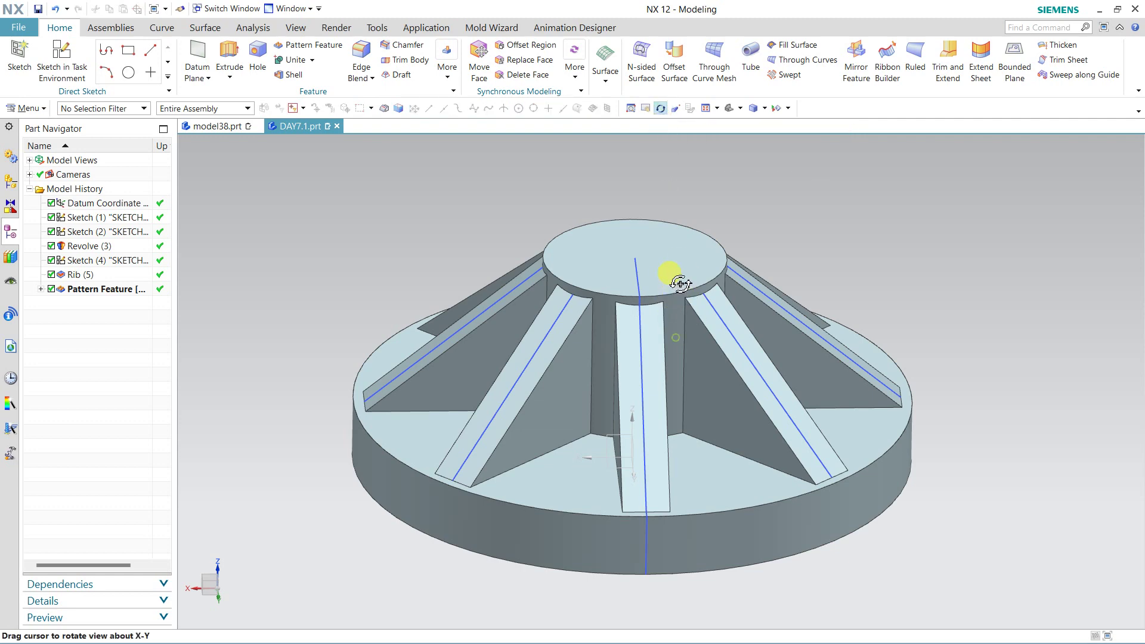
left_click_drag(680, 284, 690, 325)
left_click(683, 124)
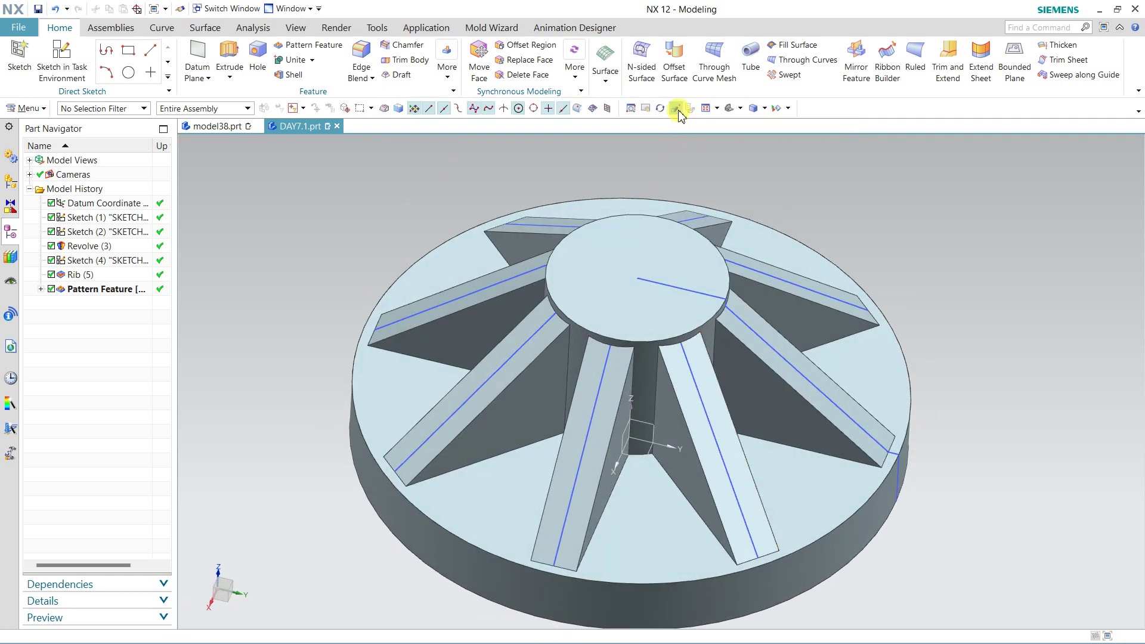
left_click(678, 110)
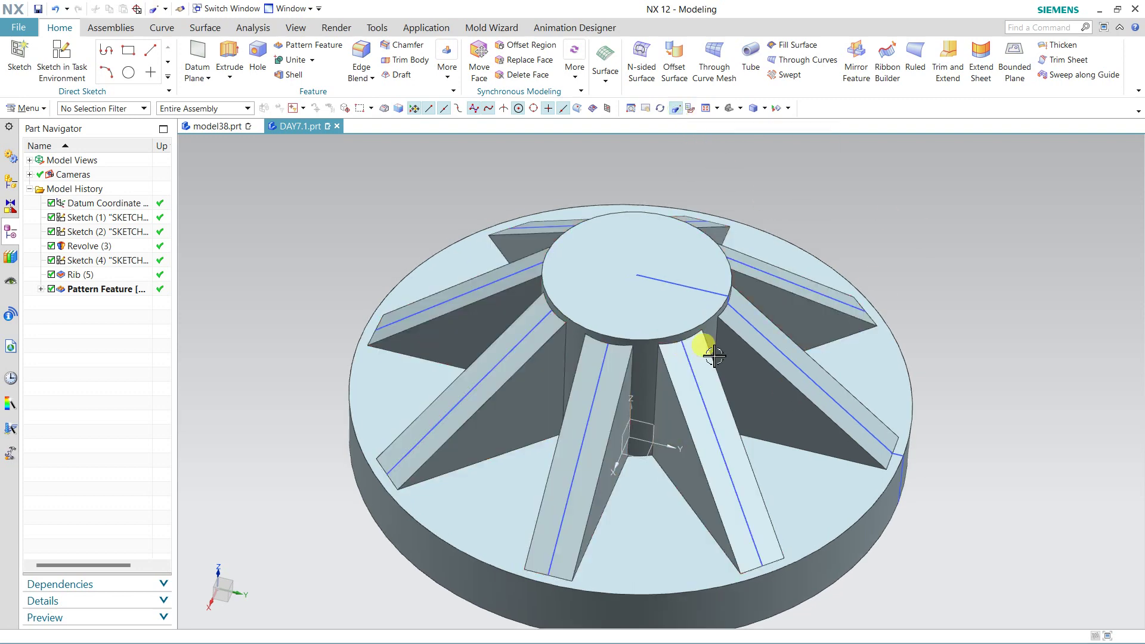
middle_click_drag(848, 260, 857, 239)
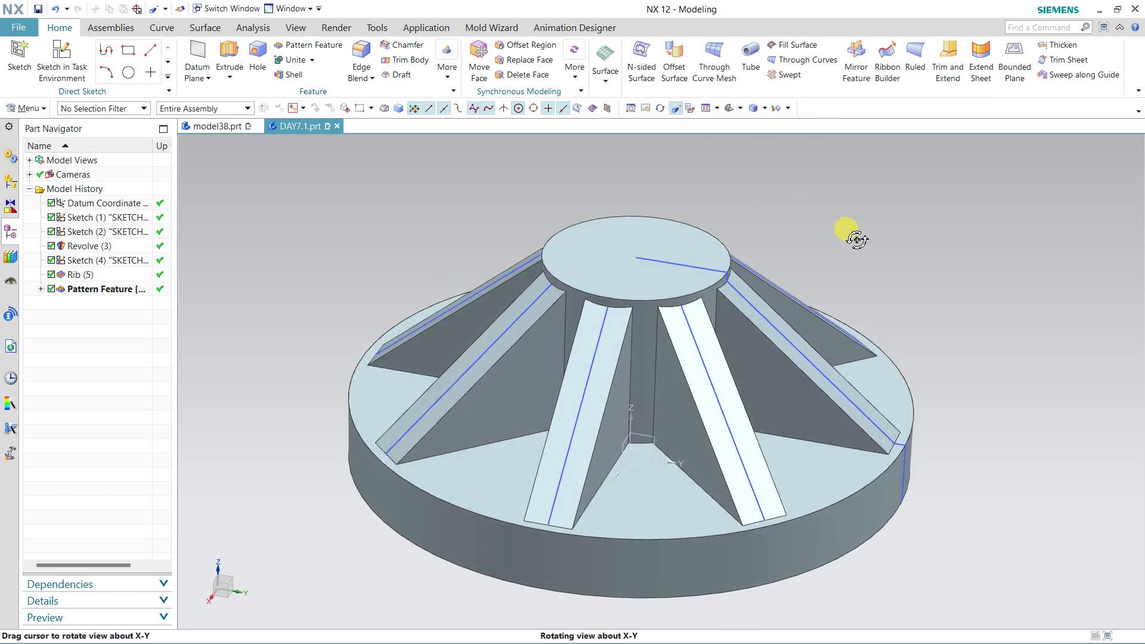
left_click(674, 110)
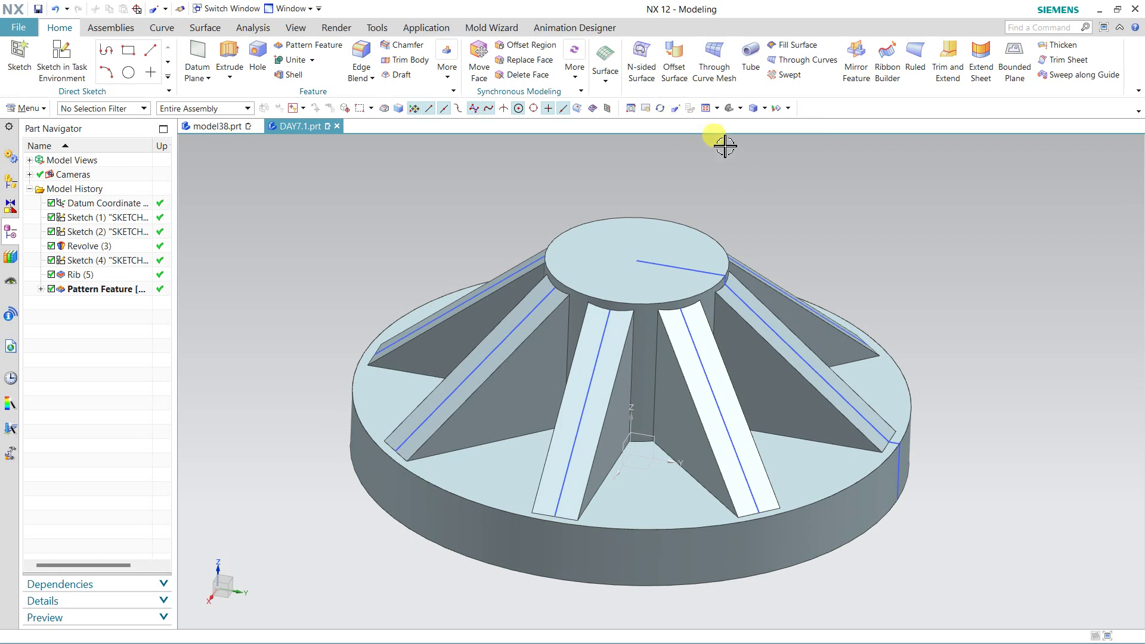
Fit the whole part in the view twice, zoom, and orbit to a more top-down angle.
left_click(706, 109)
scroll(857, 266, "down", 10)
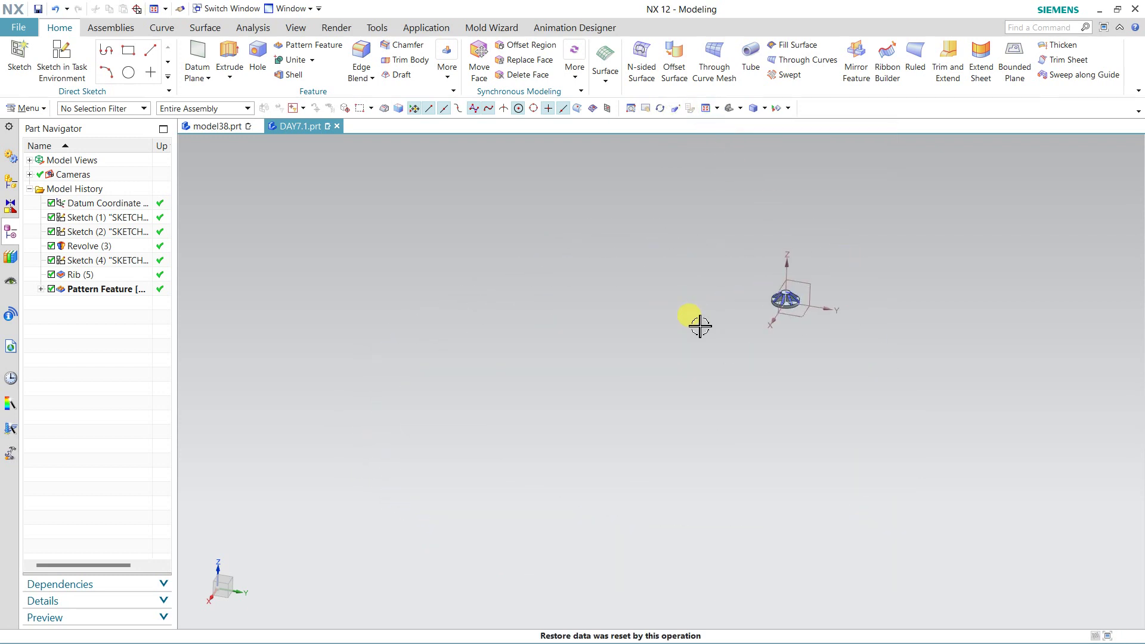
right_click(684, 210)
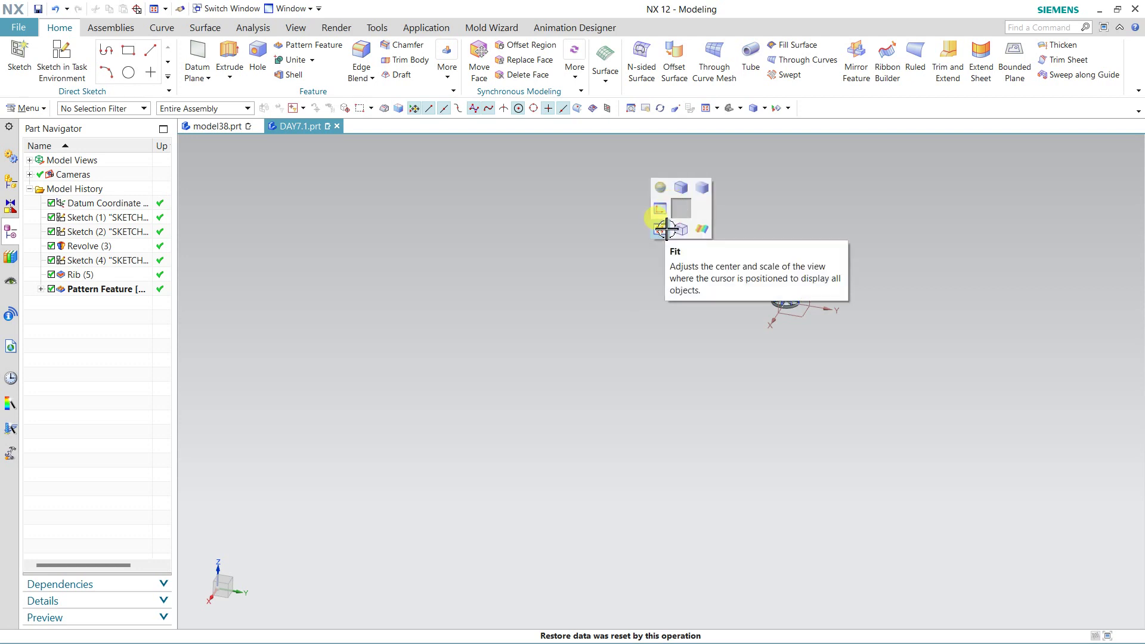
left_click(666, 229)
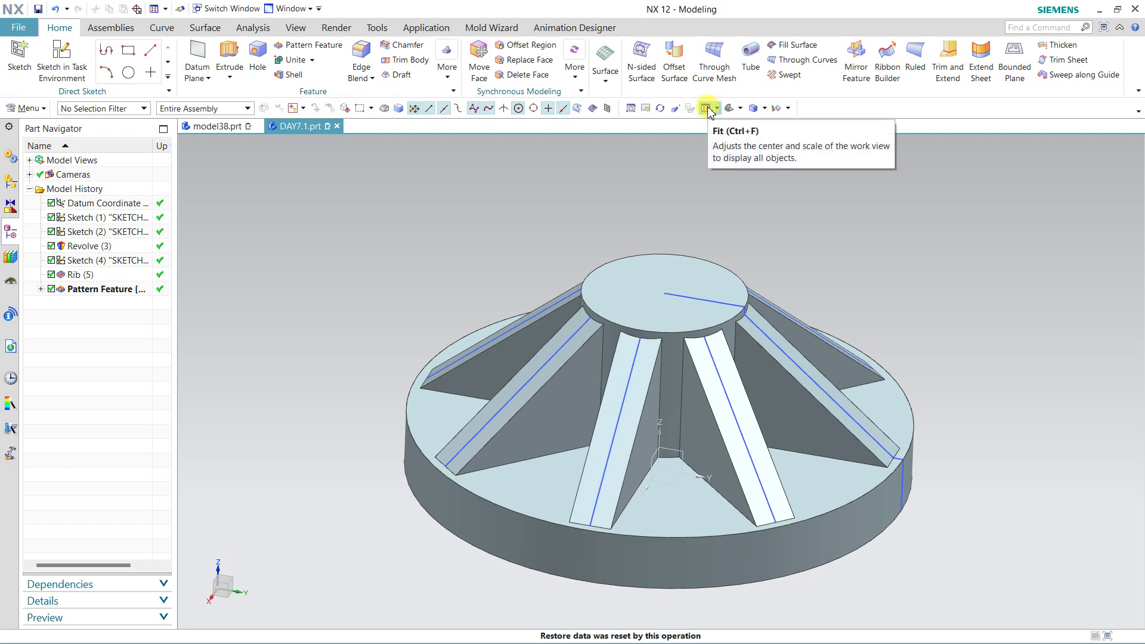
scroll(812, 256, "down", 5)
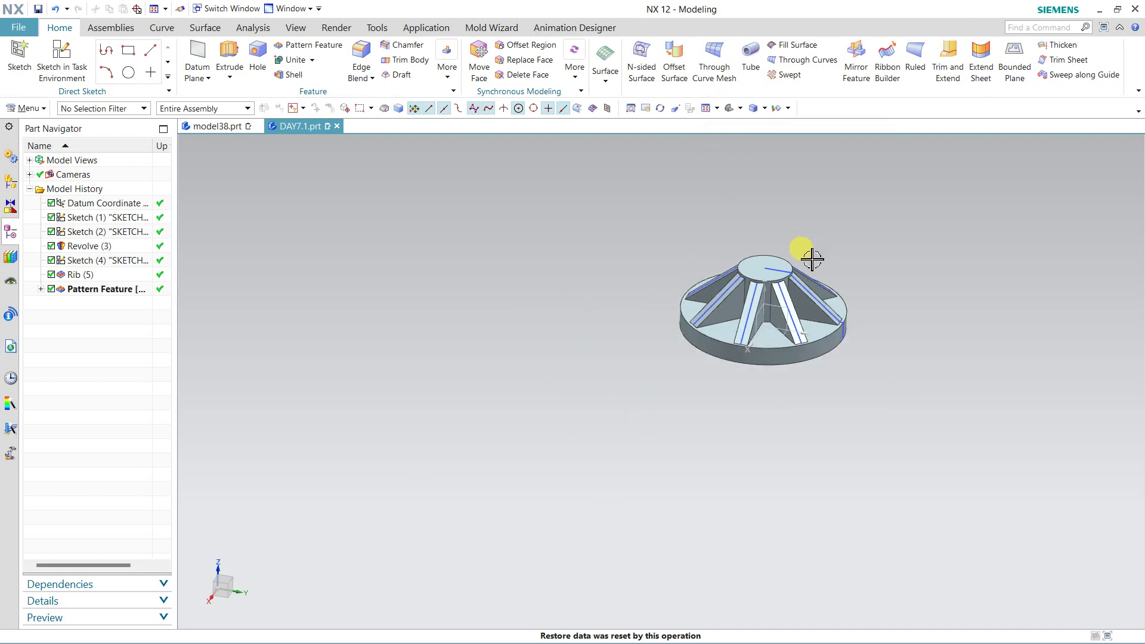
scroll(809, 257, "up", 6)
middle_click_drag(811, 258, 843, 276)
left_click(739, 108)
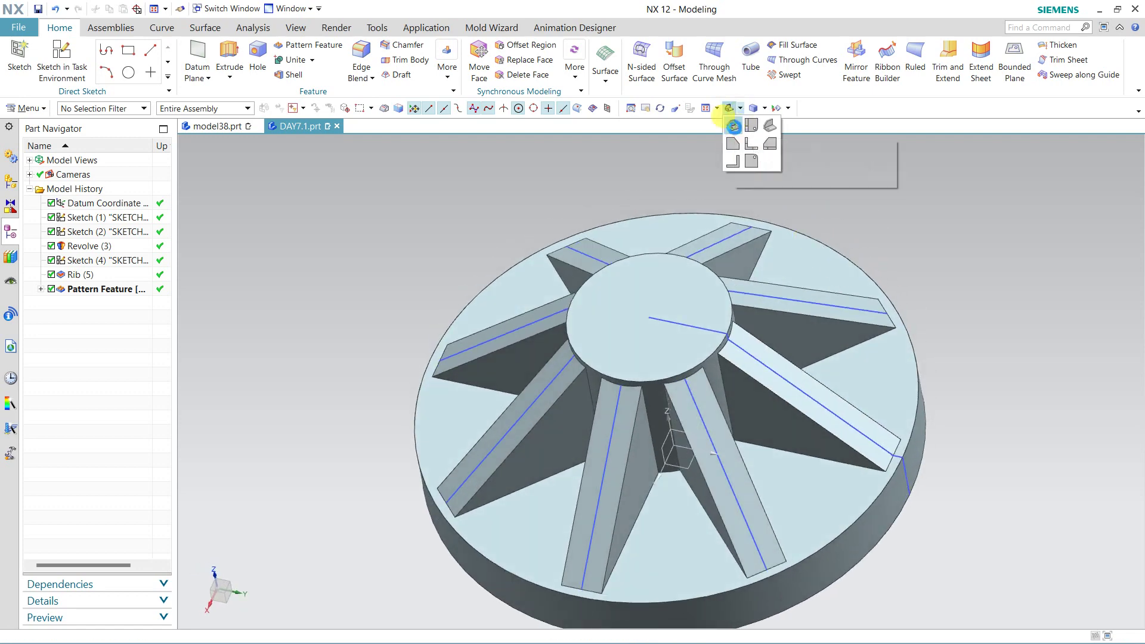
Snap the view to Trimetric, then Top, and finish on Isometric.
left_click(733, 126)
left_click(737, 109)
left_click(749, 126)
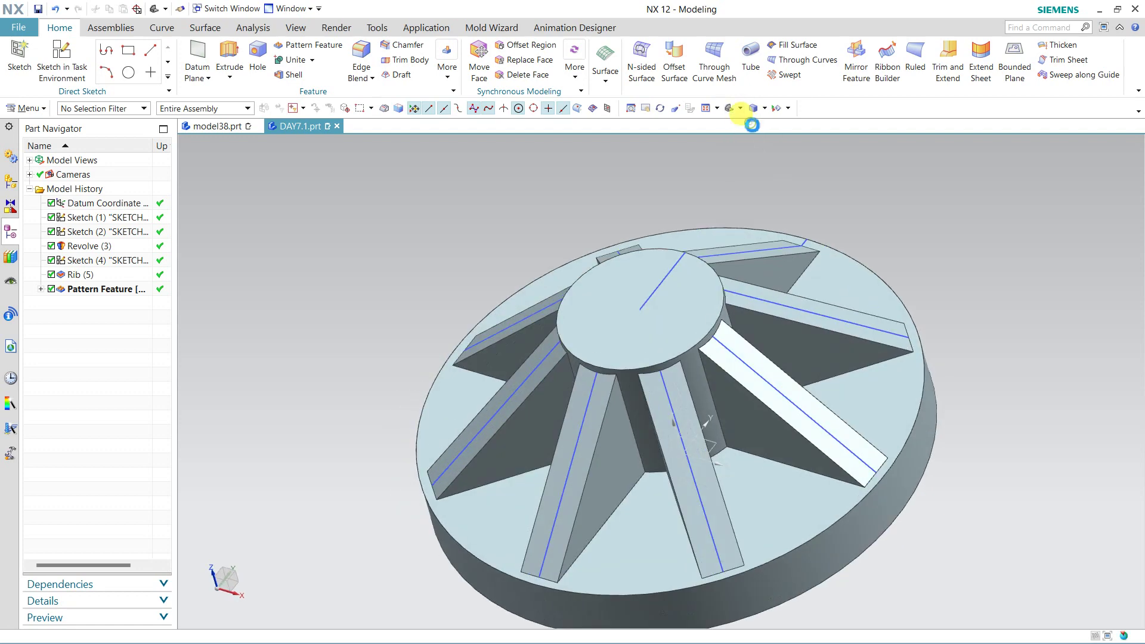
left_click(738, 108)
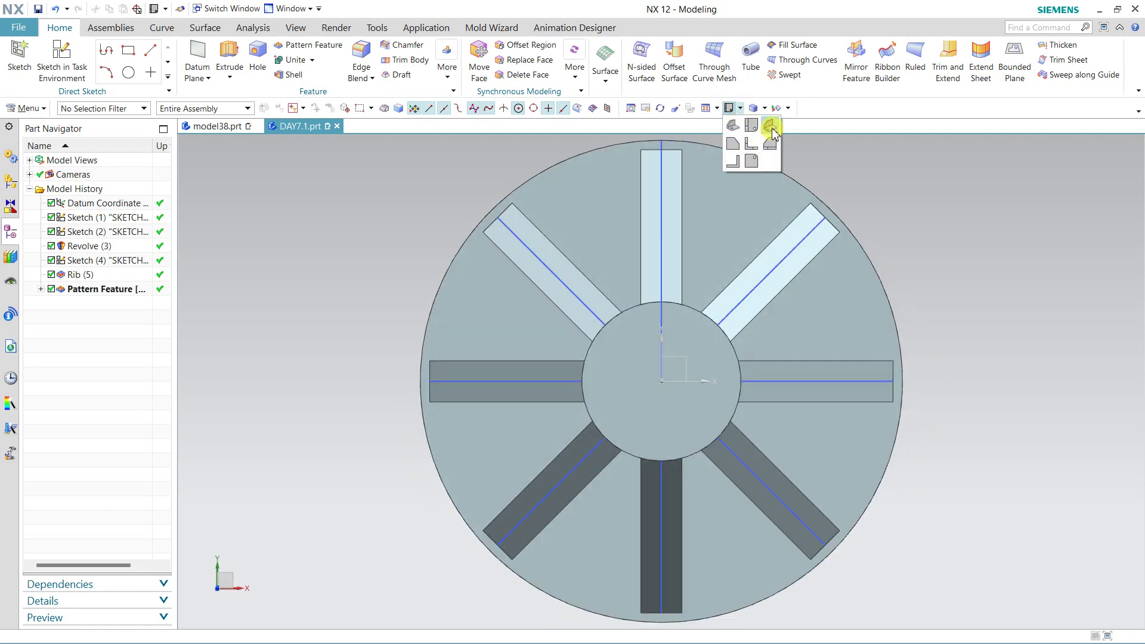
left_click(770, 125)
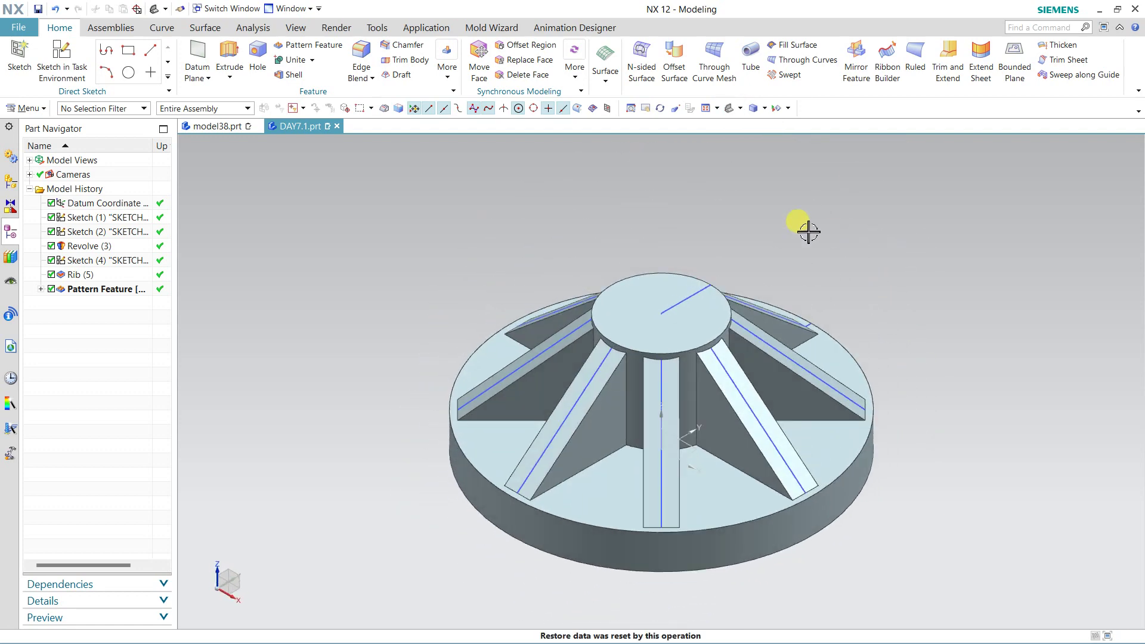
left_click(735, 108)
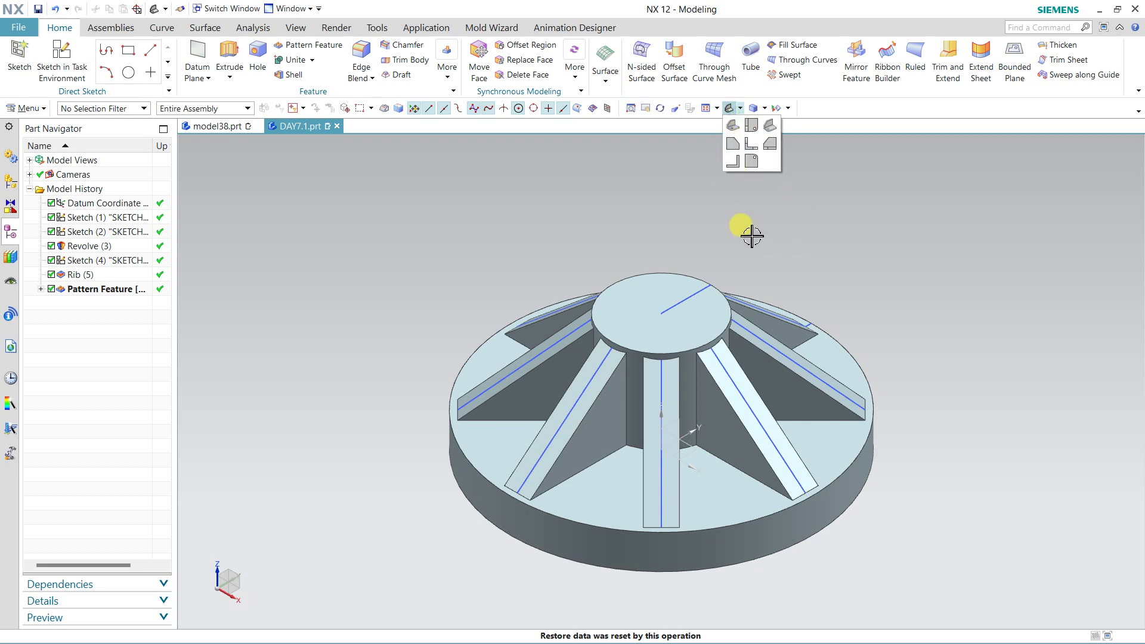
left_click(764, 108)
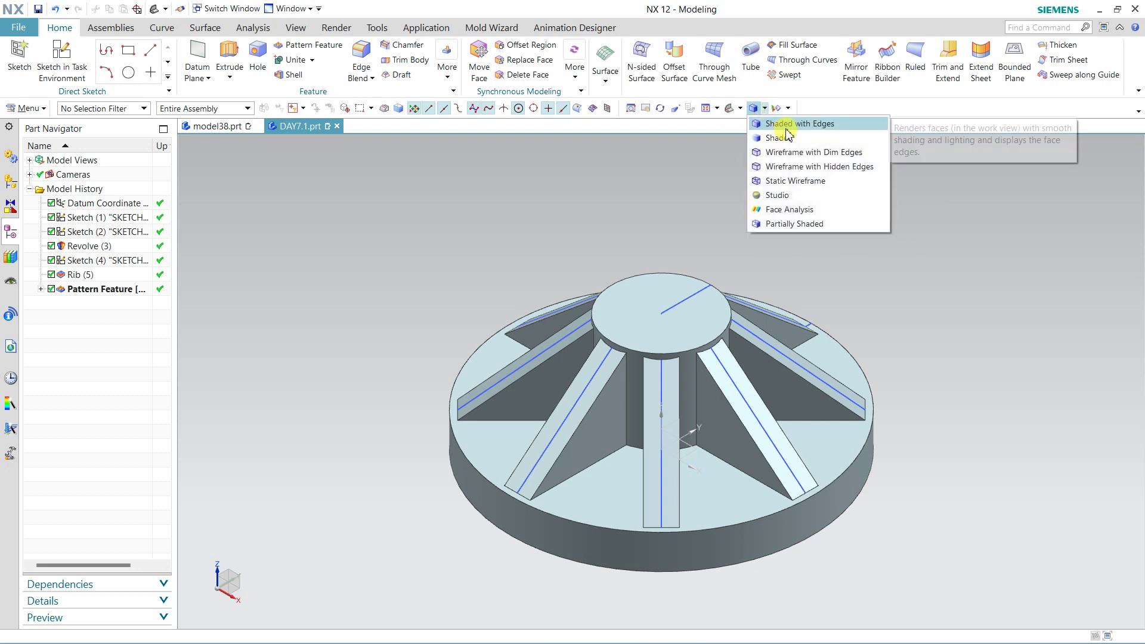
Cycle the part through Shaded, Wireframe with Dim Edges, Static Wireframe and Face Analysis rendering styles.
left_click(777, 138)
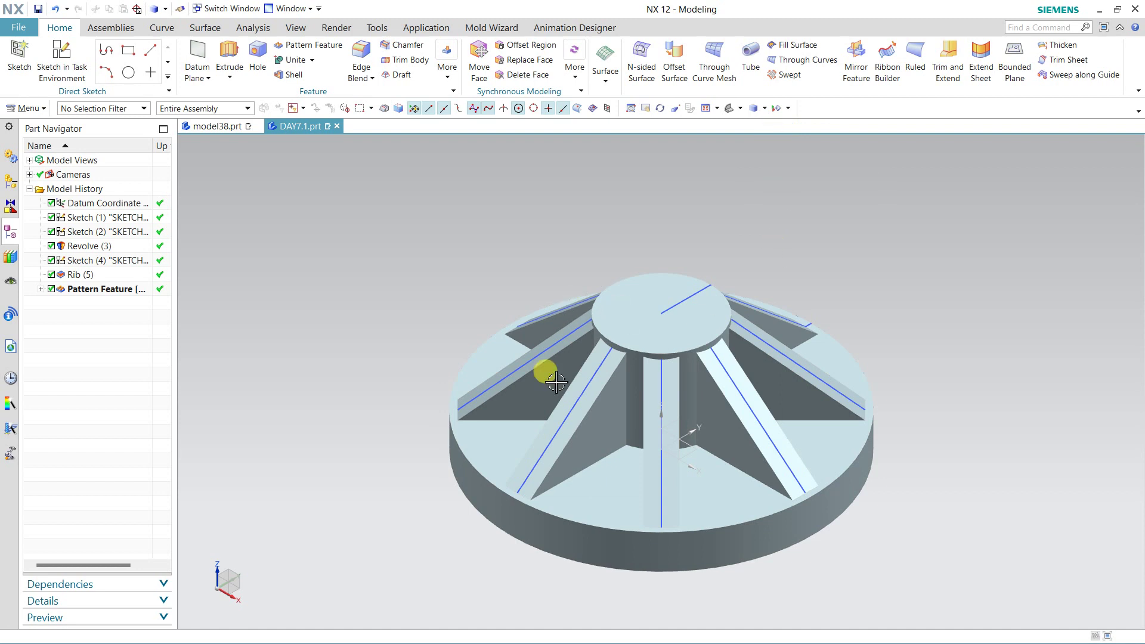
left_click(763, 108)
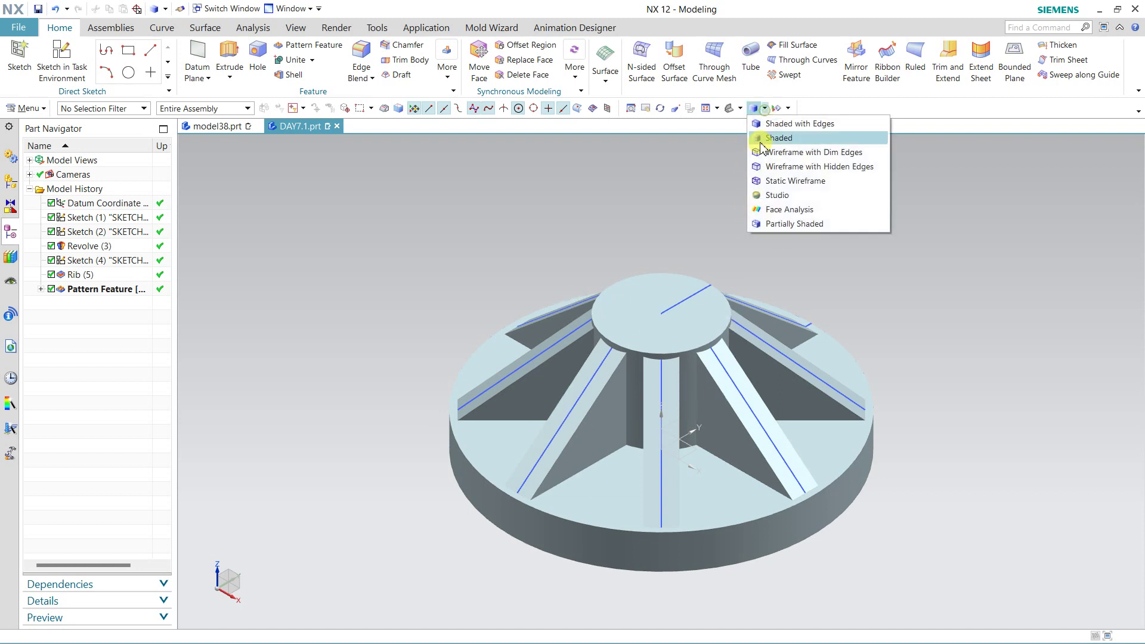
left_click(800, 154)
left_click(764, 108)
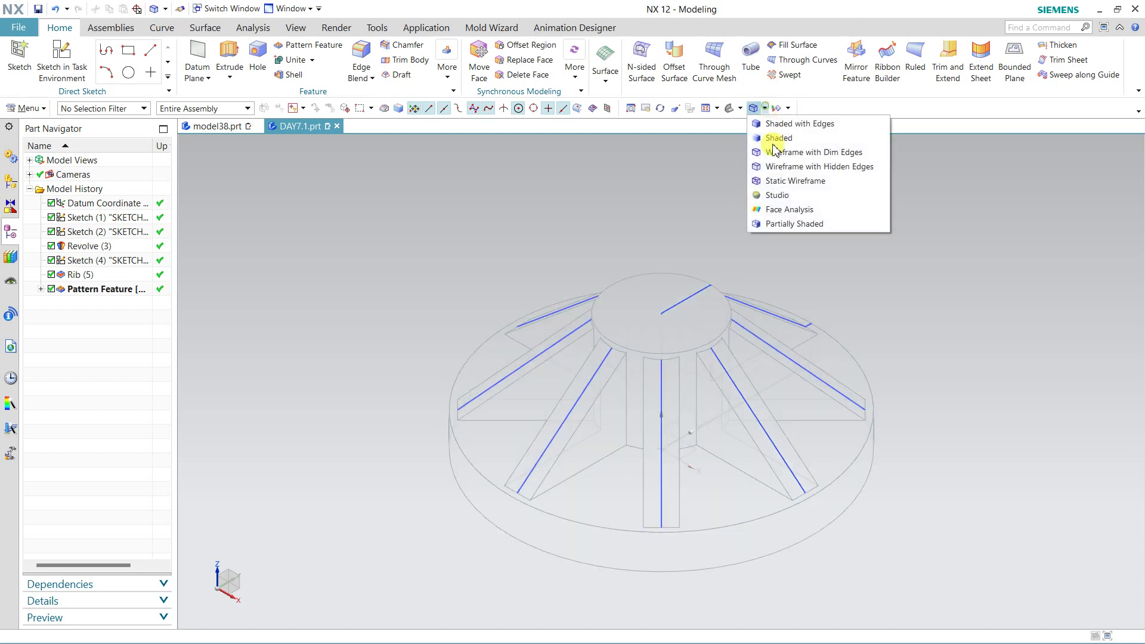
left_click(794, 182)
left_click(764, 108)
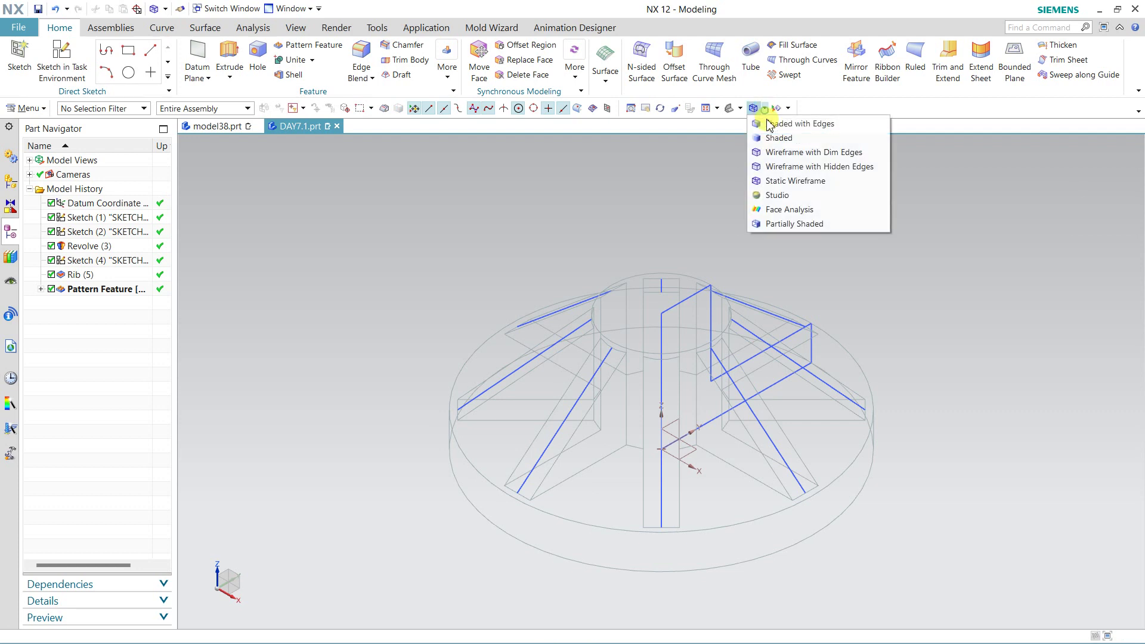
left_click(782, 209)
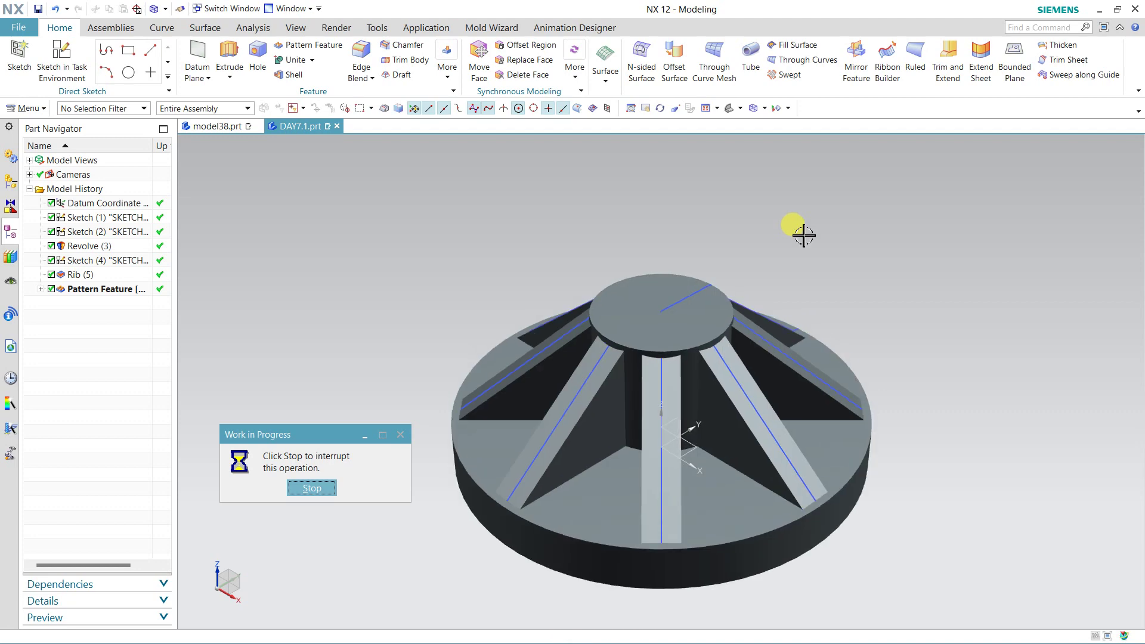
Return the part to Shaded with Edges from the right-click menu, then bring up Show and Hide.
mouse_move(803, 236)
middle_mouse_down()
mouse_move(816, 225)
mouse_move(862, 271)
mouse_move(877, 307)
mouse_move(874, 271)
mouse_move(905, 335)
mouse_move(871, 284)
mouse_move(812, 244)
mouse_move(817, 276)
mouse_move(809, 217)
middle_mouse_up()
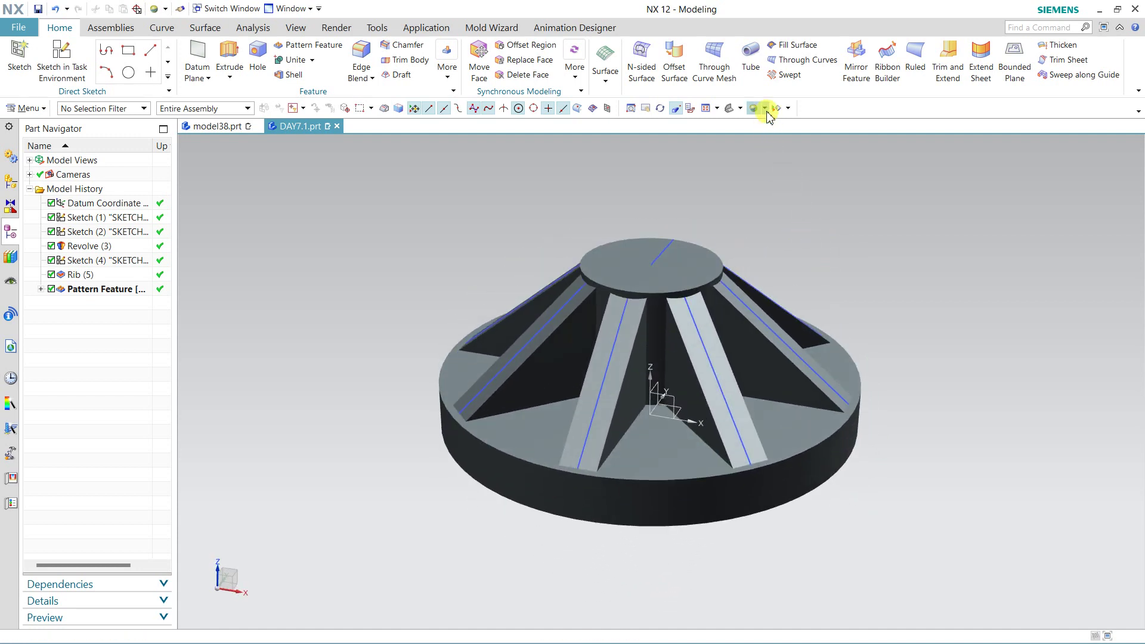
right_click(795, 212)
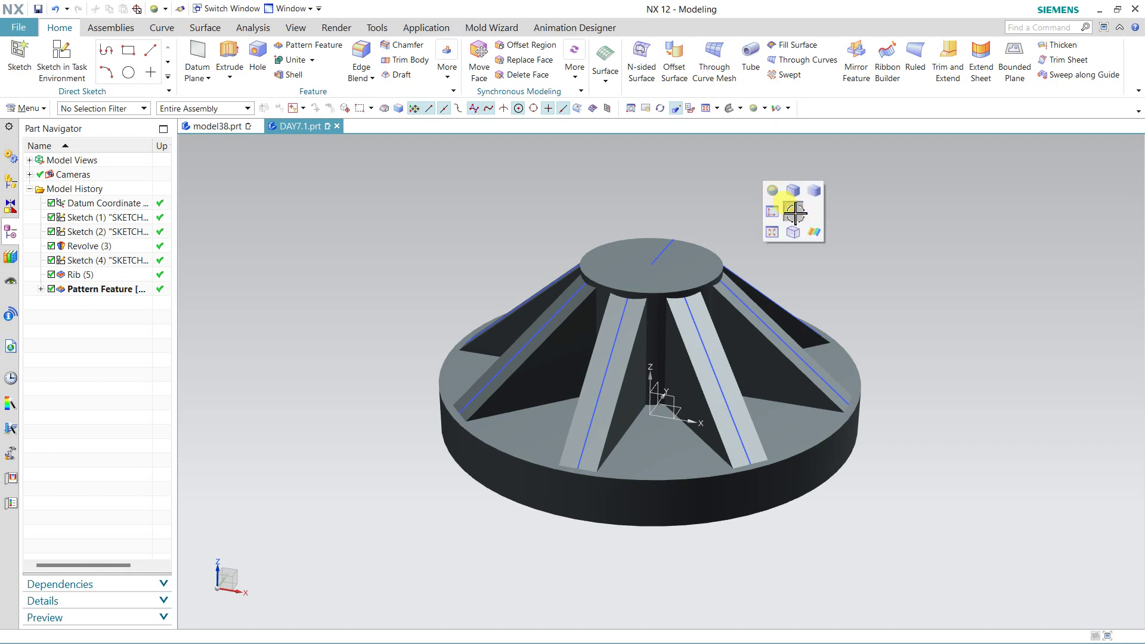
right_click(795, 212)
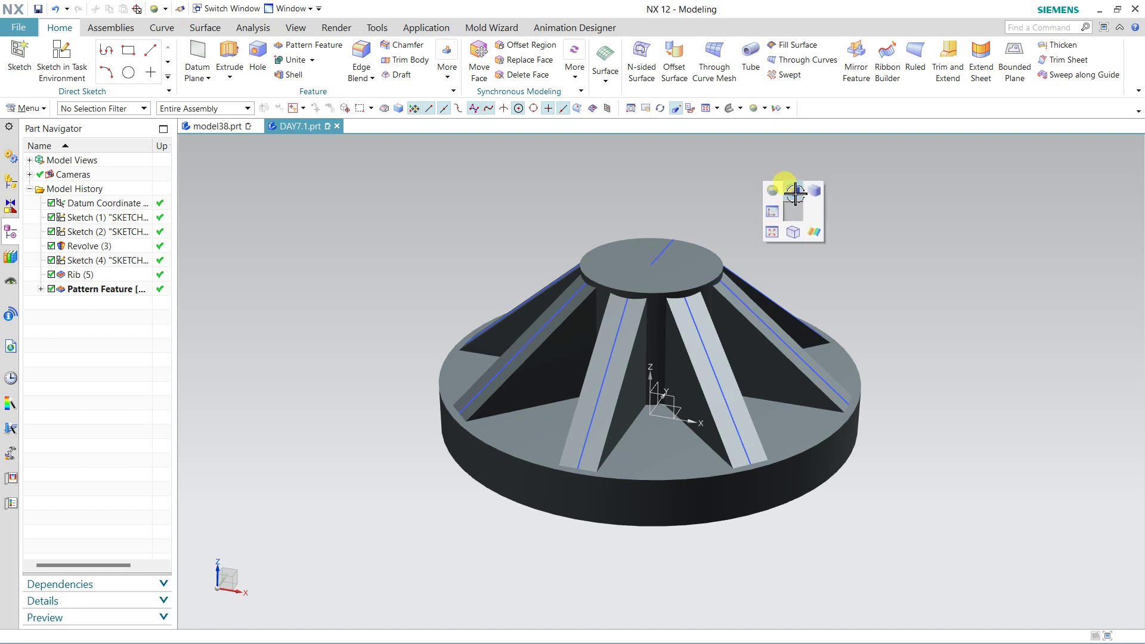
left_click(795, 193)
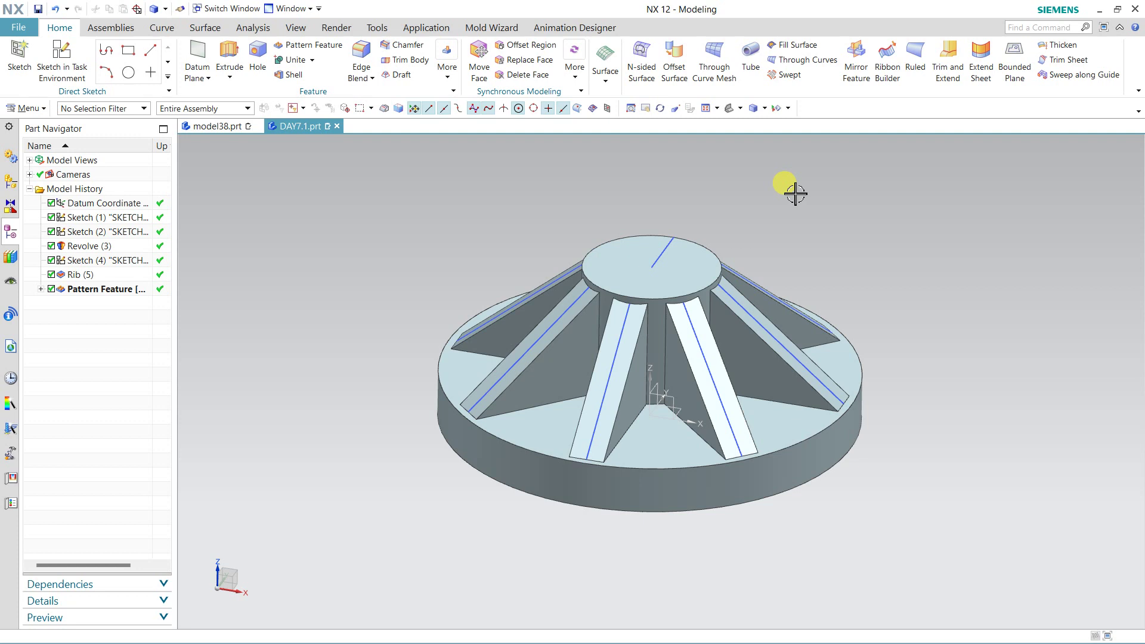
left_click(788, 108)
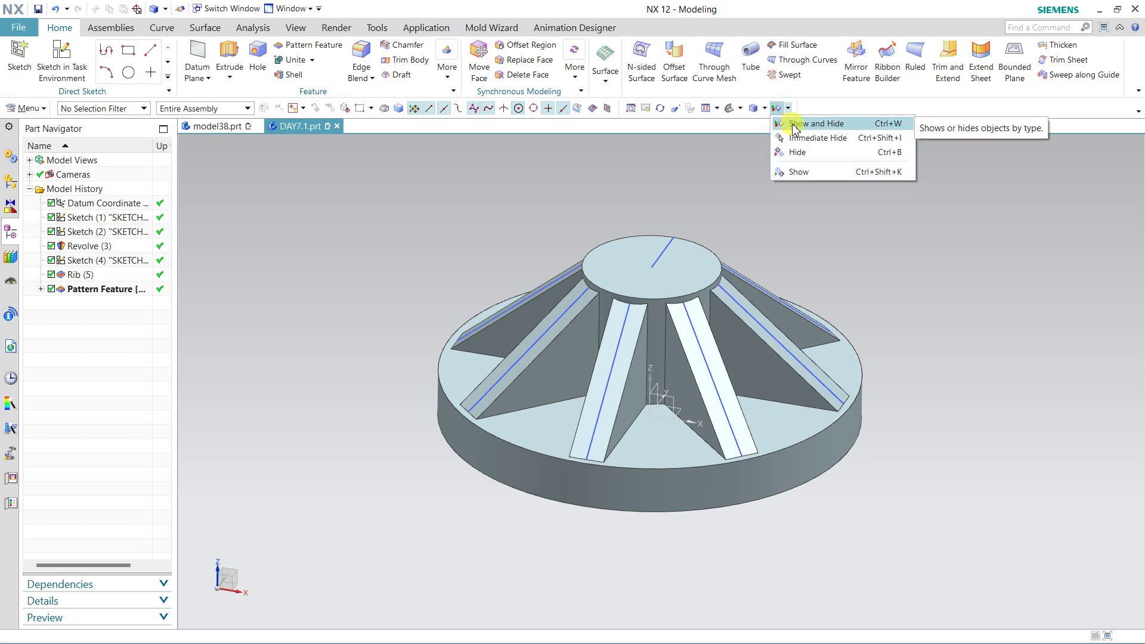
In Show and Hide, hide all sketches and the datum coordinate system.
left_click(795, 125)
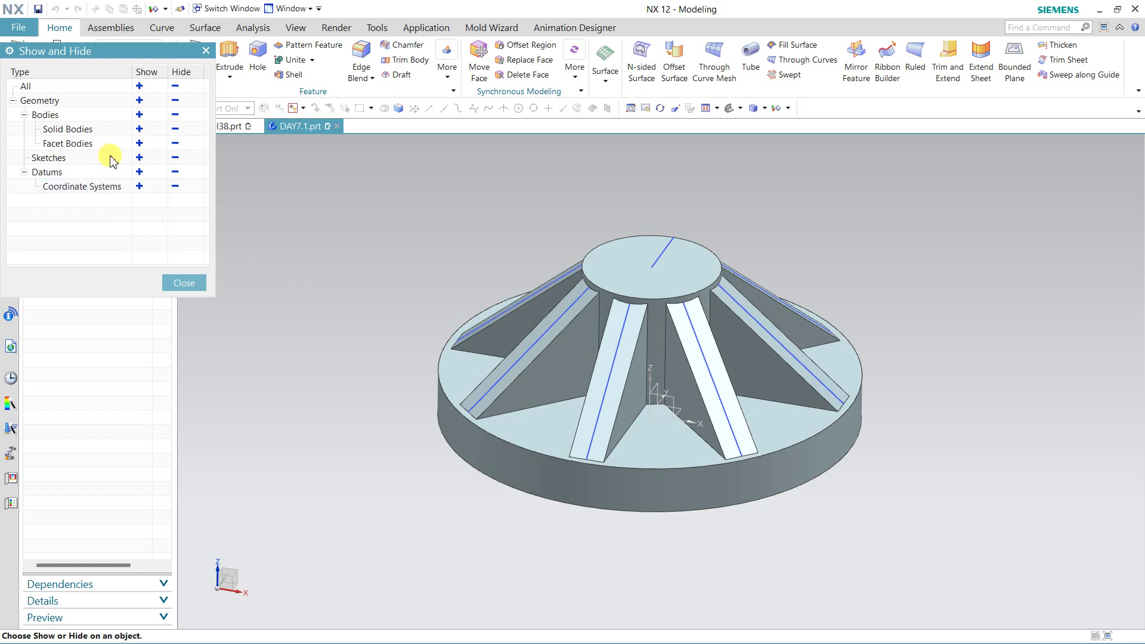
left_click(174, 158)
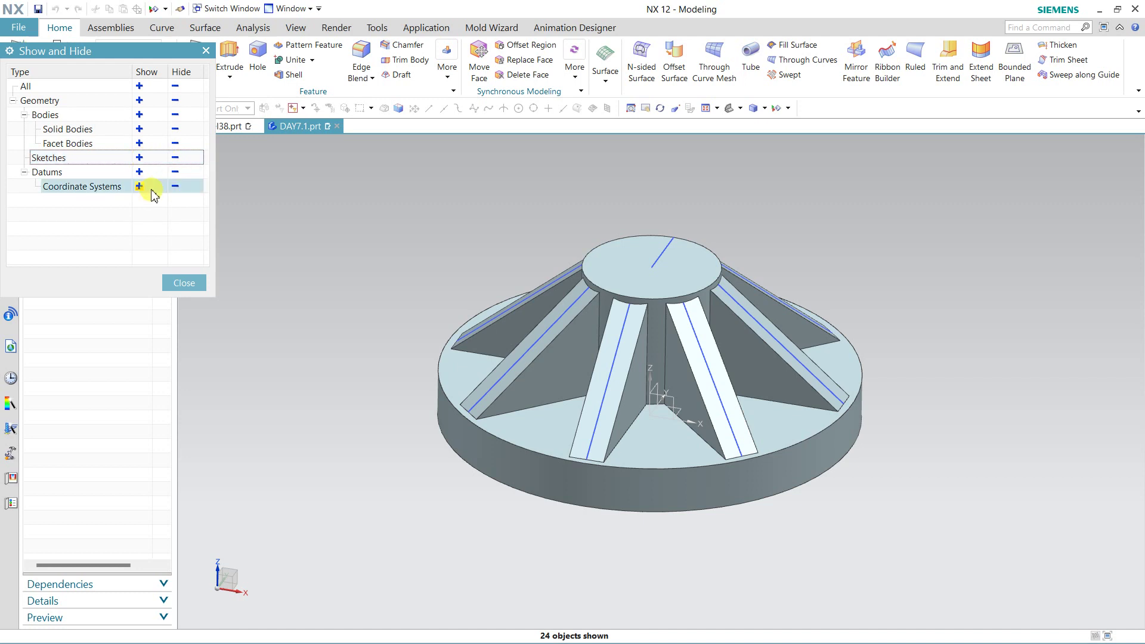
left_click(175, 175)
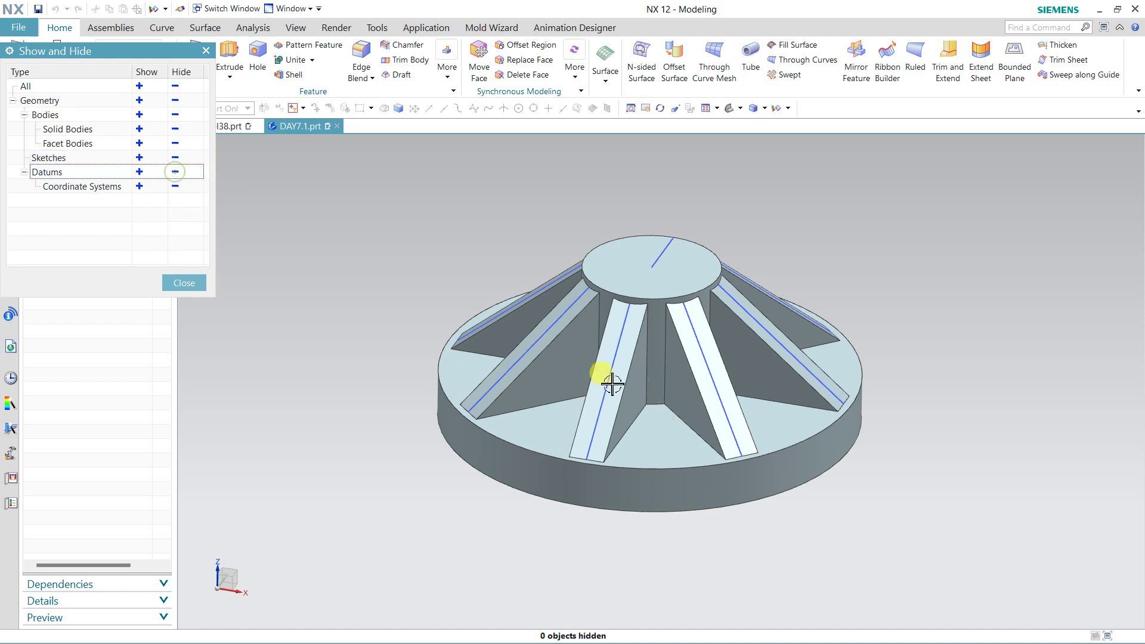
left_click(140, 172)
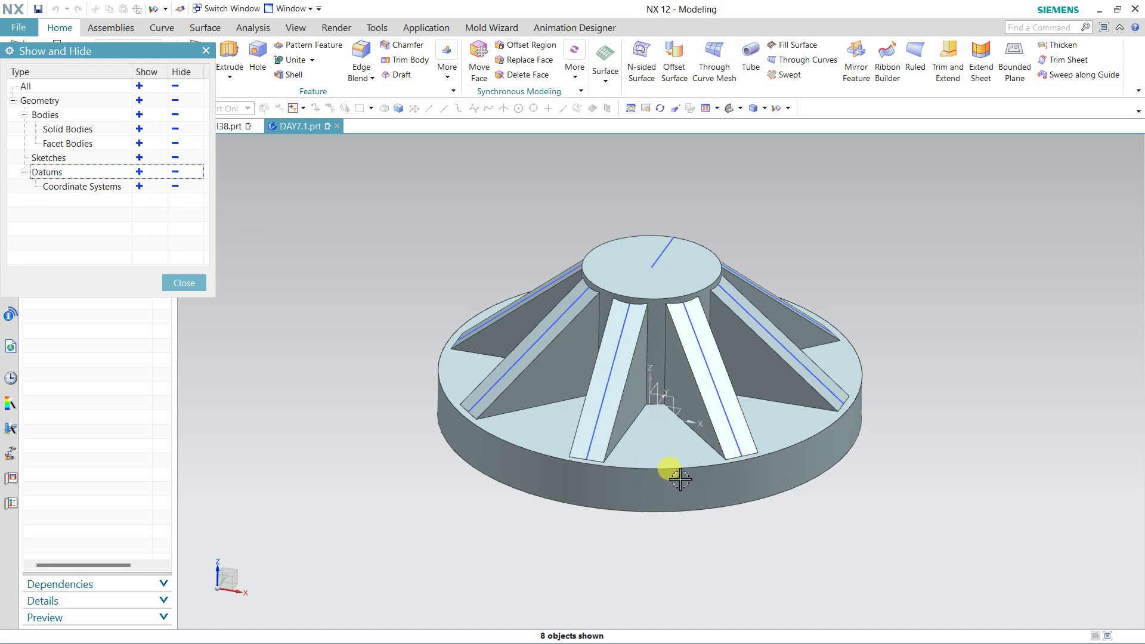
middle_click_drag(733, 524, 703, 456)
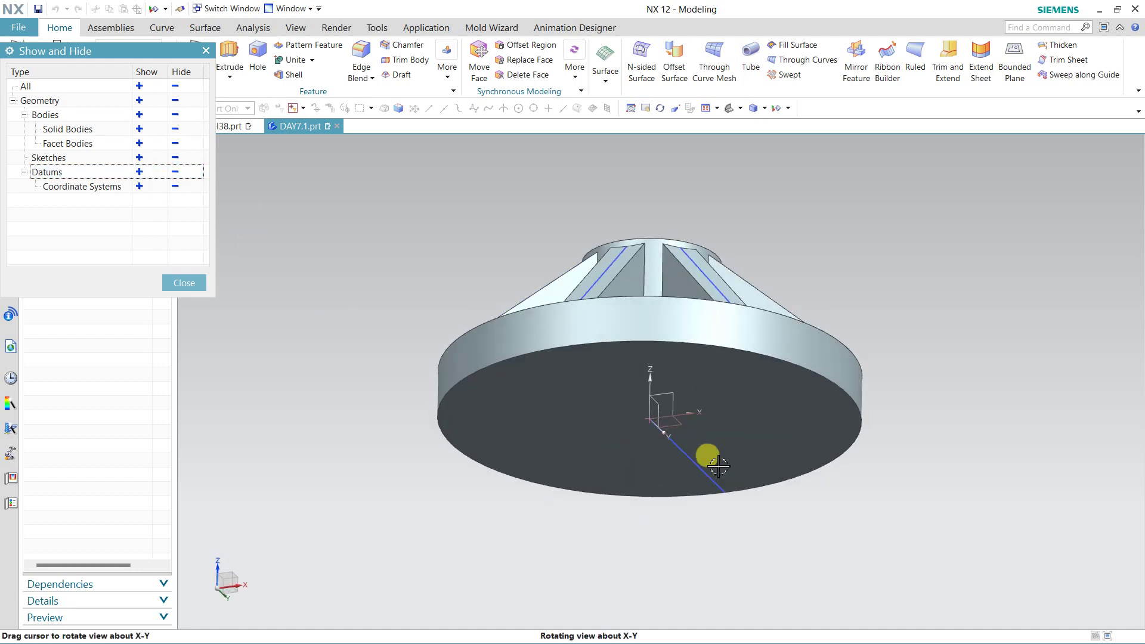
left_click(176, 174)
left_click(176, 158)
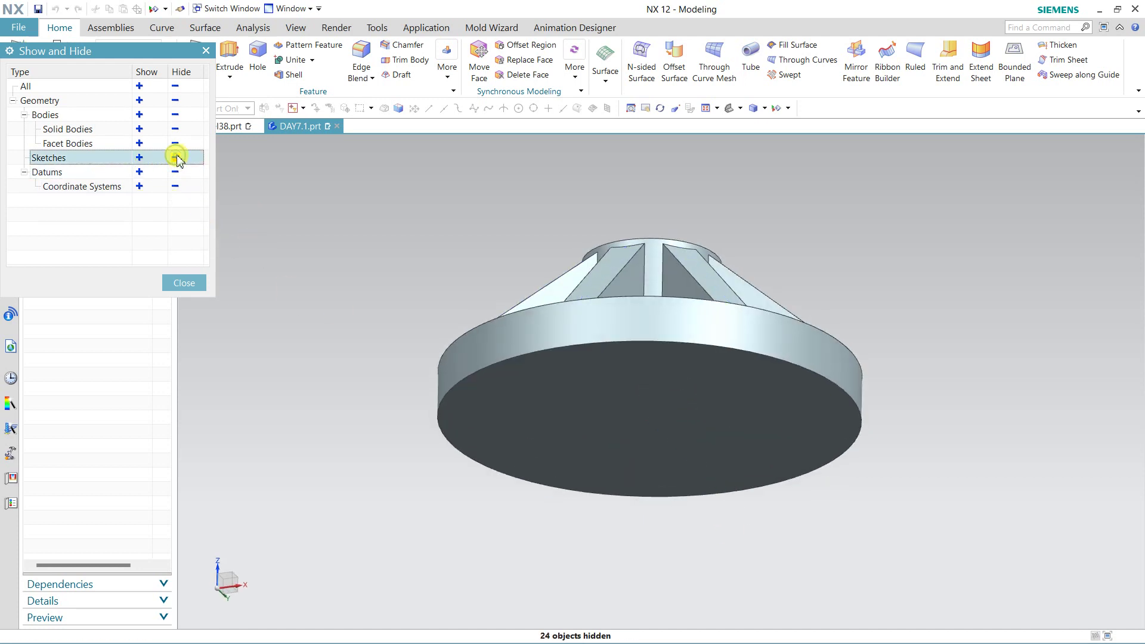
Toggle Solid Bodies hidden and back to shown, then close the Show and Hide dialog.
middle_click_drag(391, 220, 378, 252)
left_click(174, 128)
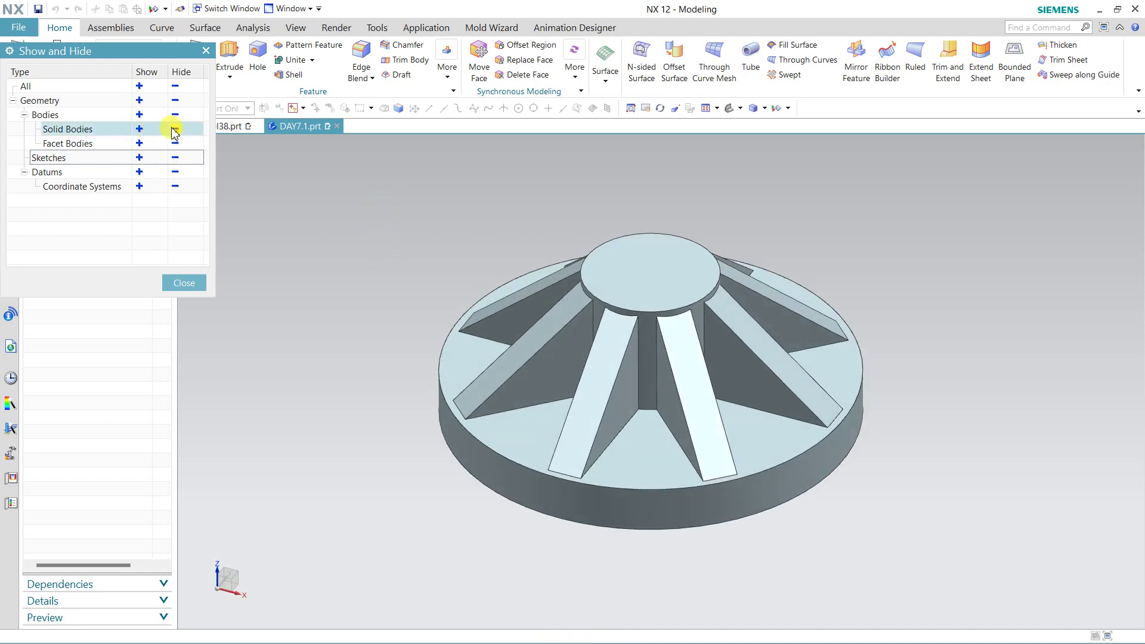
left_click(139, 128)
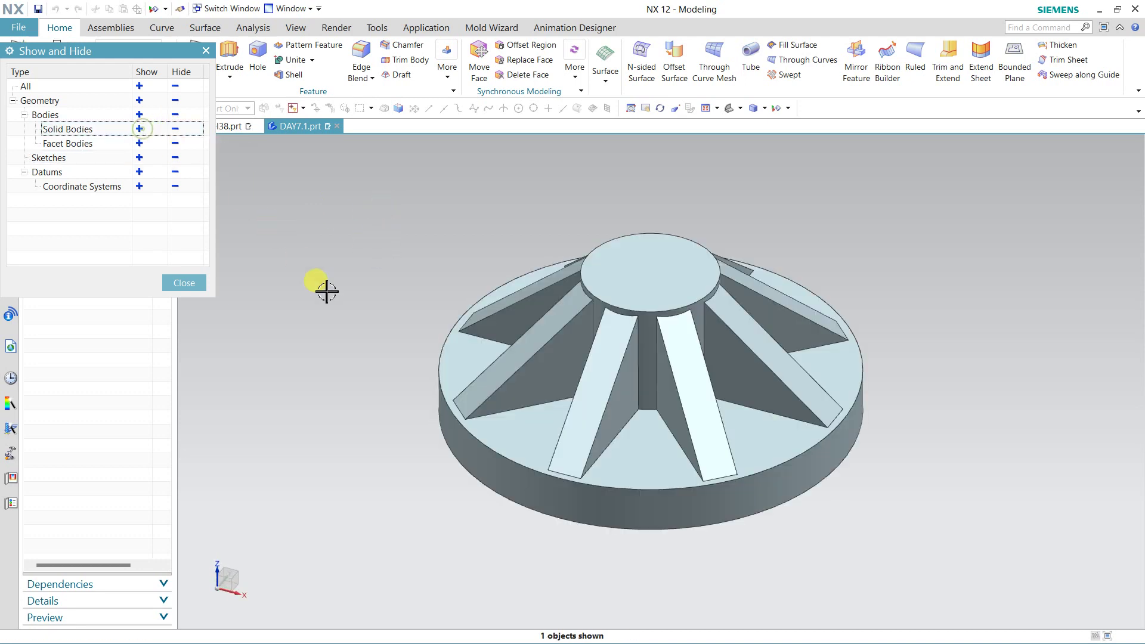
left_click(183, 283)
mouse_move(416, 278)
middle_mouse_down()
mouse_move(416, 268)
mouse_move(419, 281)
middle_mouse_up()
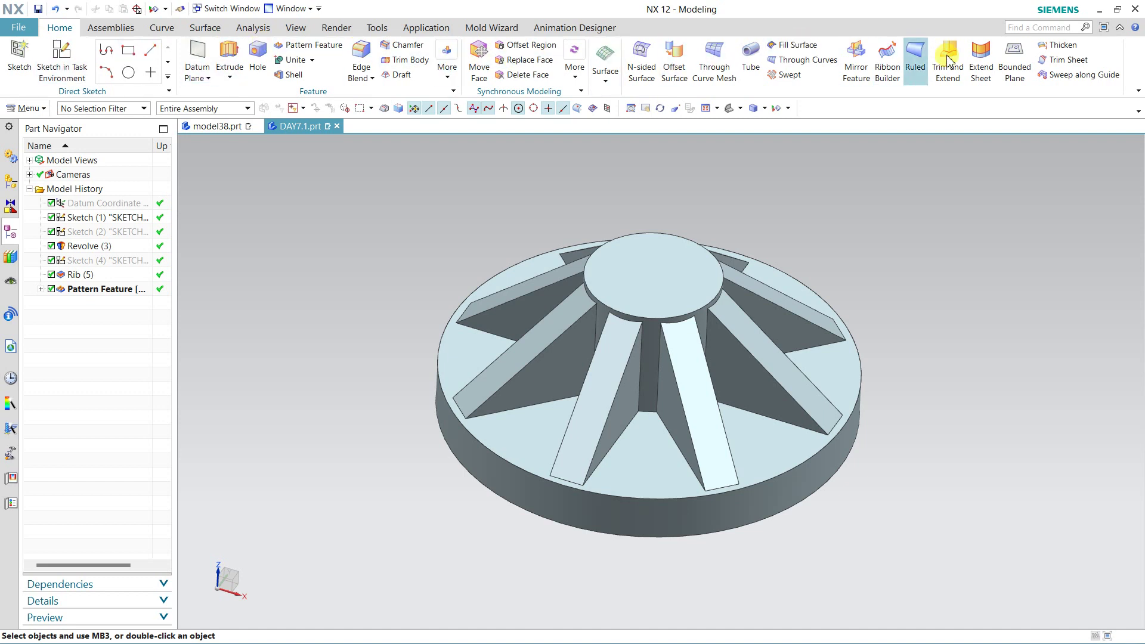
left_click(27, 108)
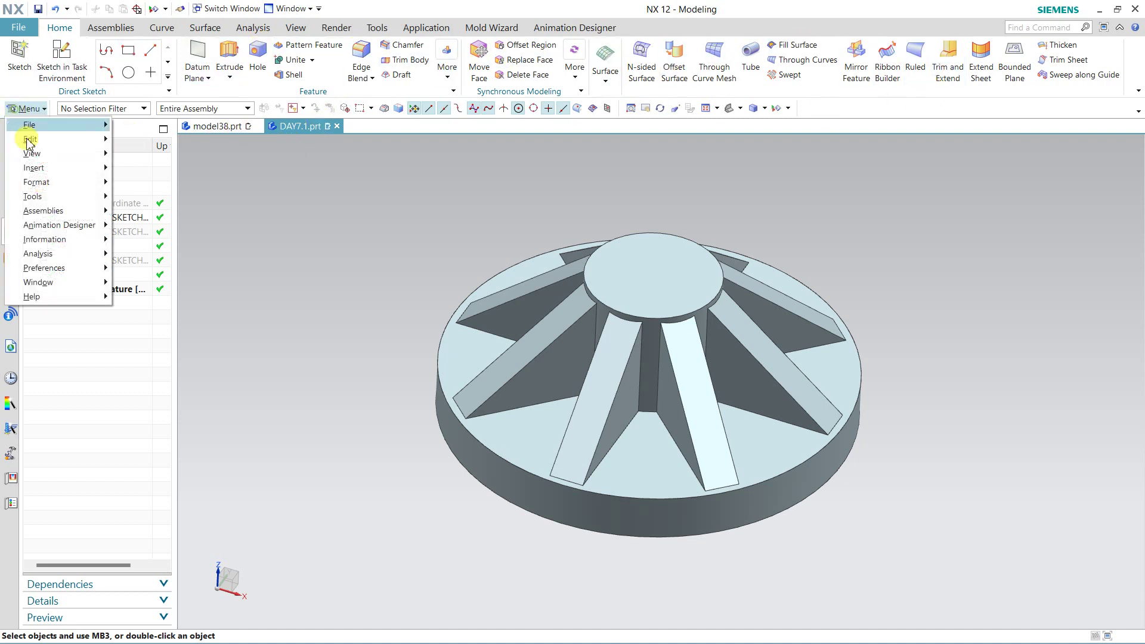
mouse_move(69, 170)
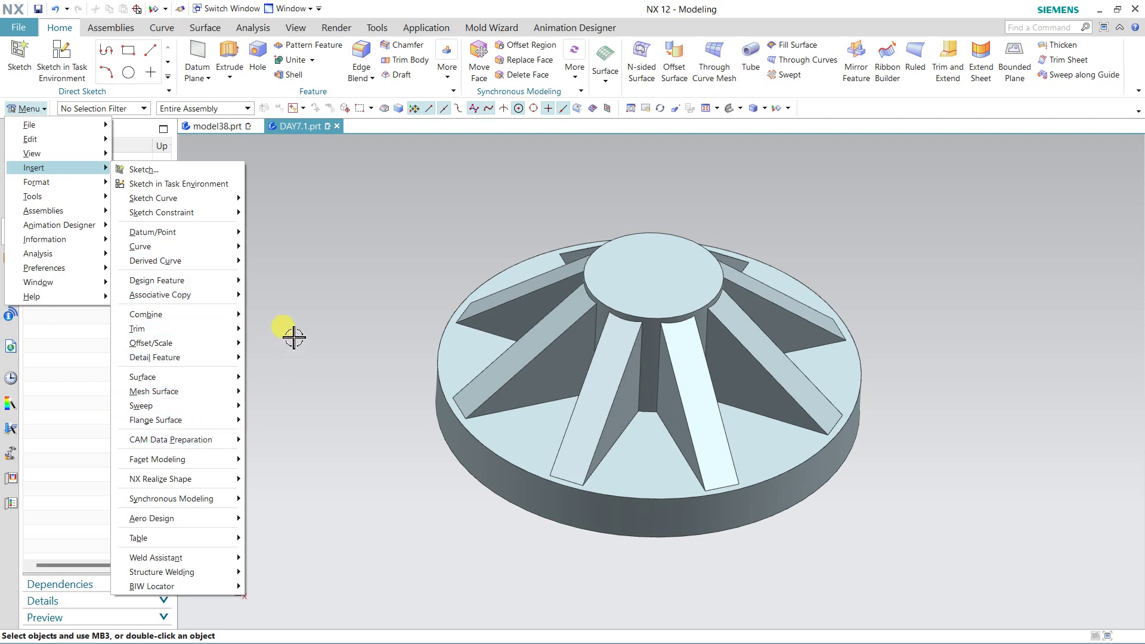
left_click(234, 205)
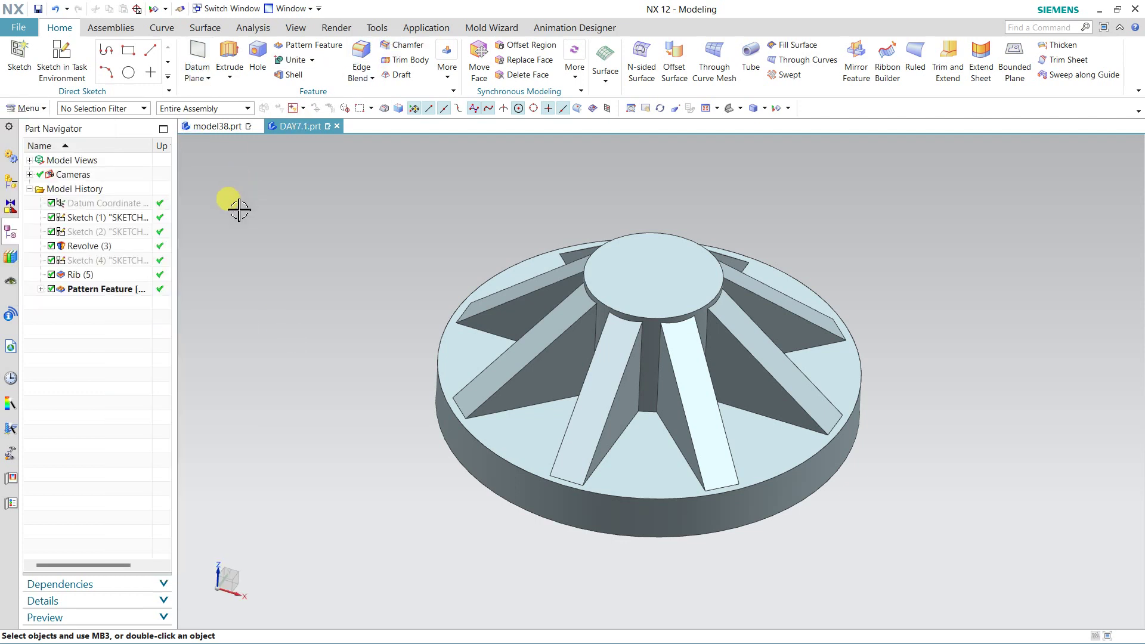
left_click(27, 108)
left_click(27, 108)
left_click(27, 108)
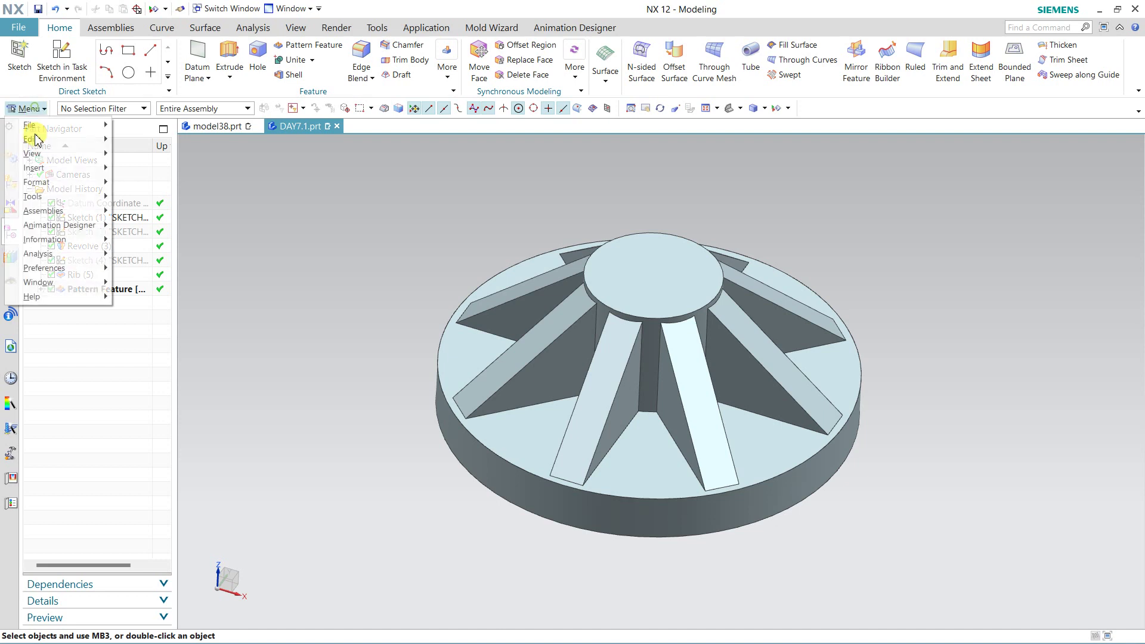
mouse_move(77, 168)
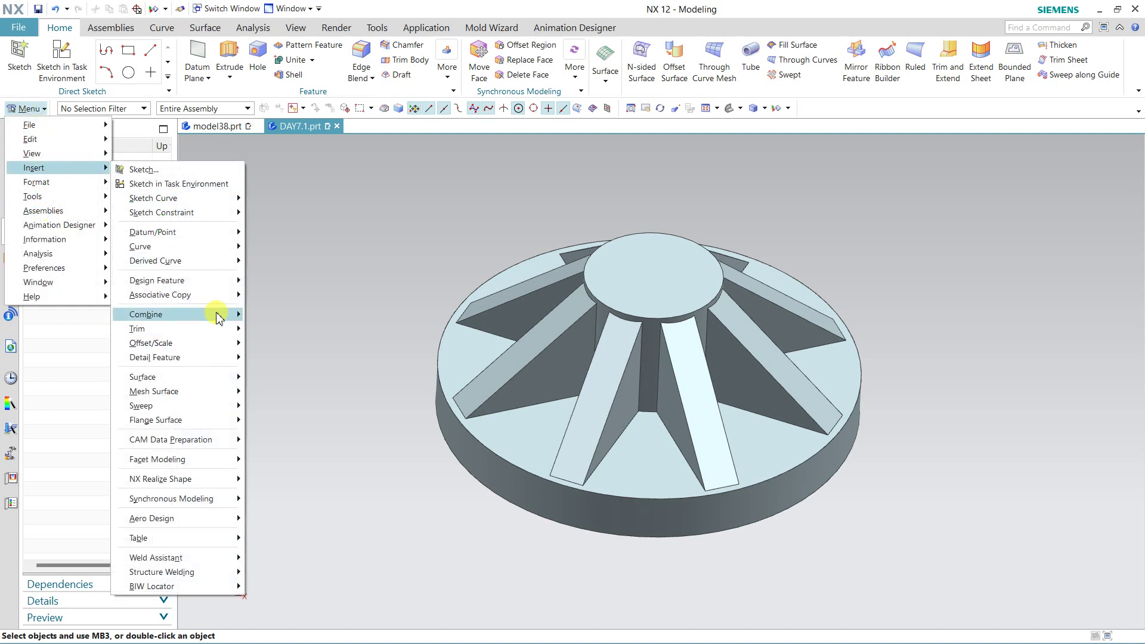
mouse_move(217, 316)
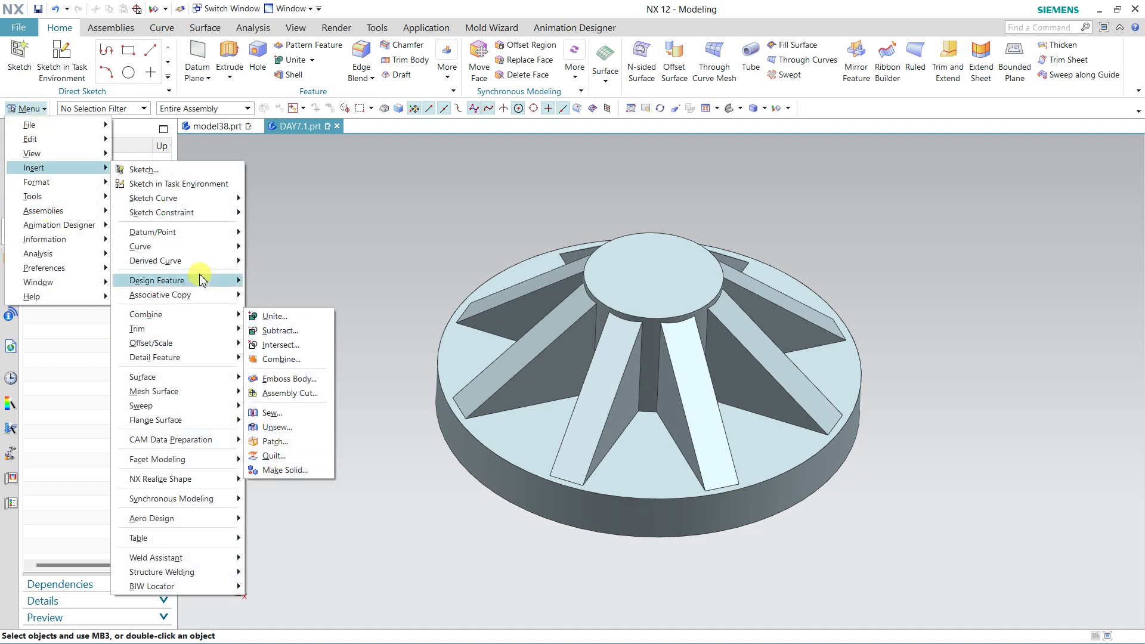
mouse_move(222, 285)
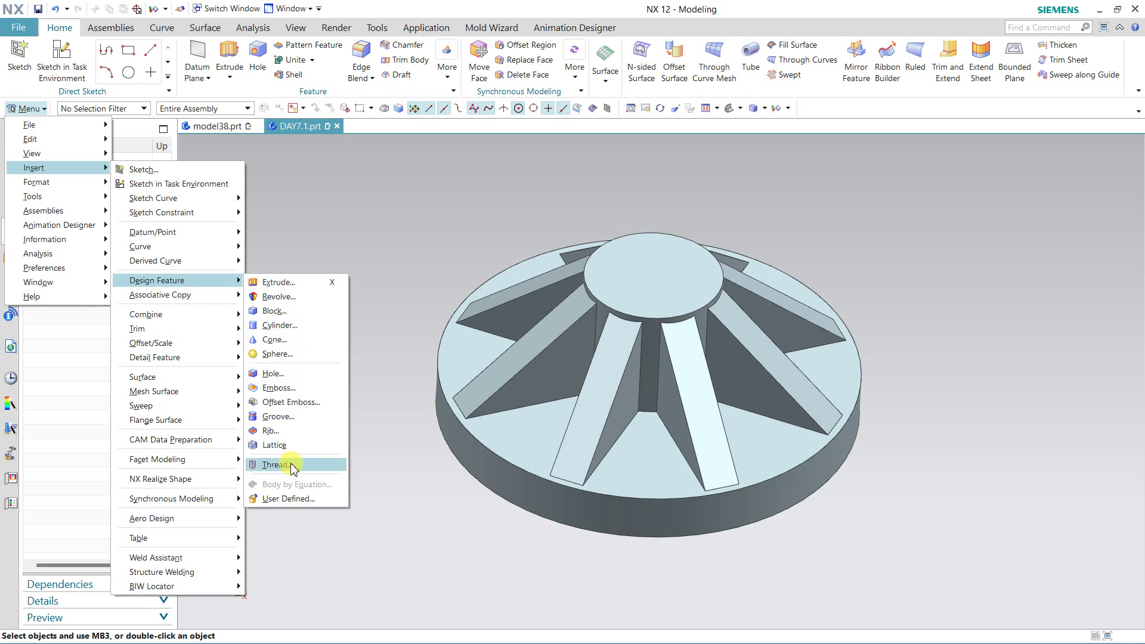
left_click(401, 218)
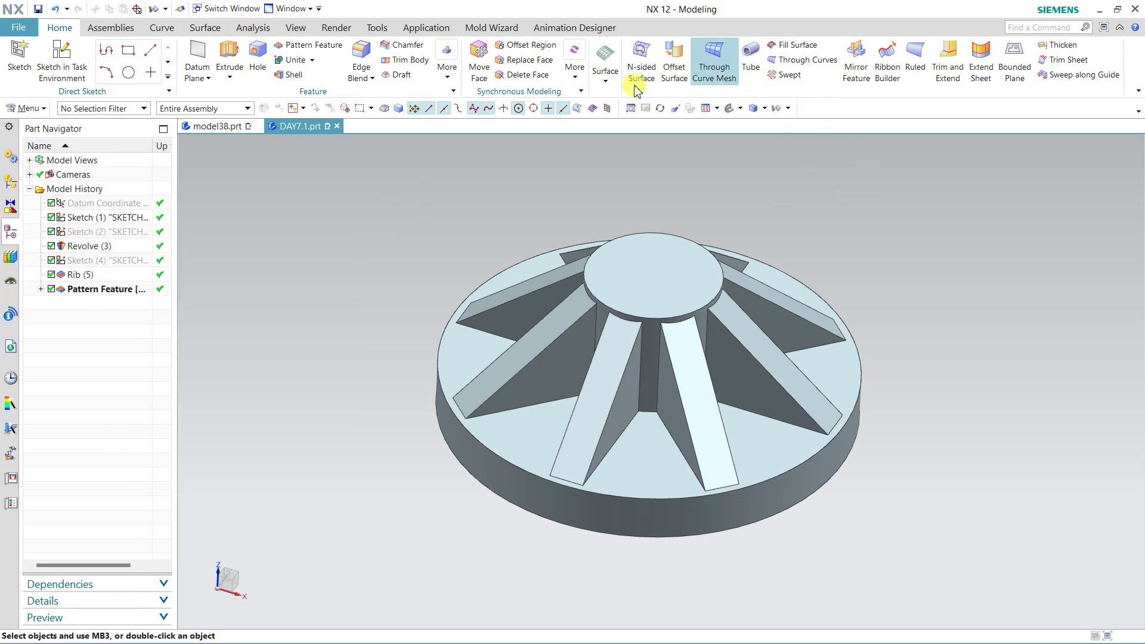
In Customize, search TUBE, add Tube to the Home ribbon, remove Trim and Extend, and close.
right_click(826, 93)
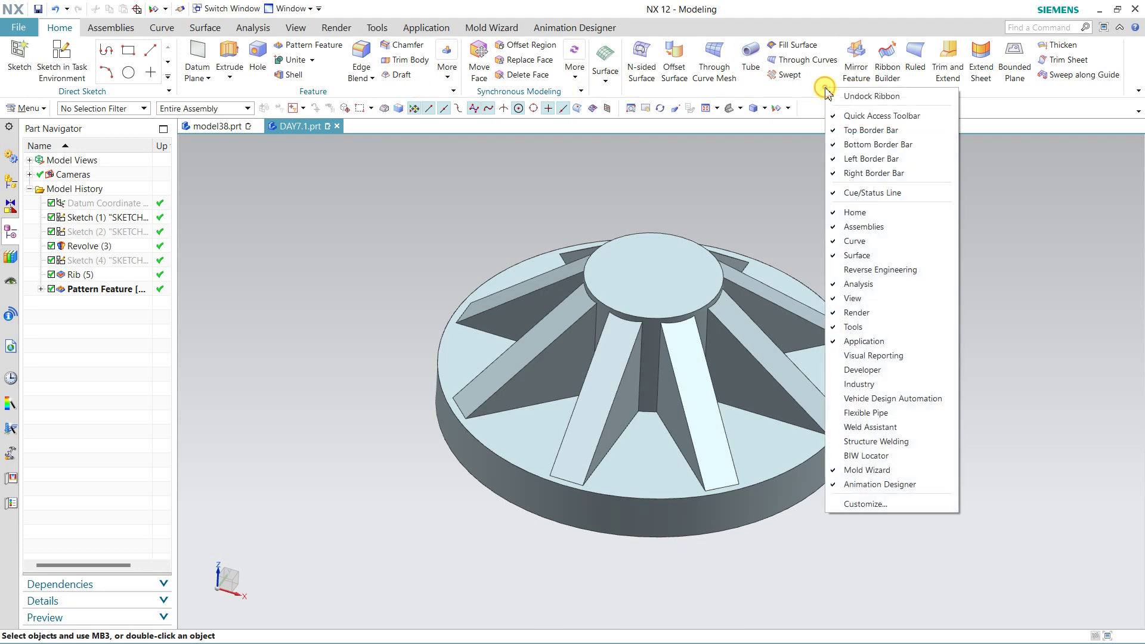
left_click(892, 504)
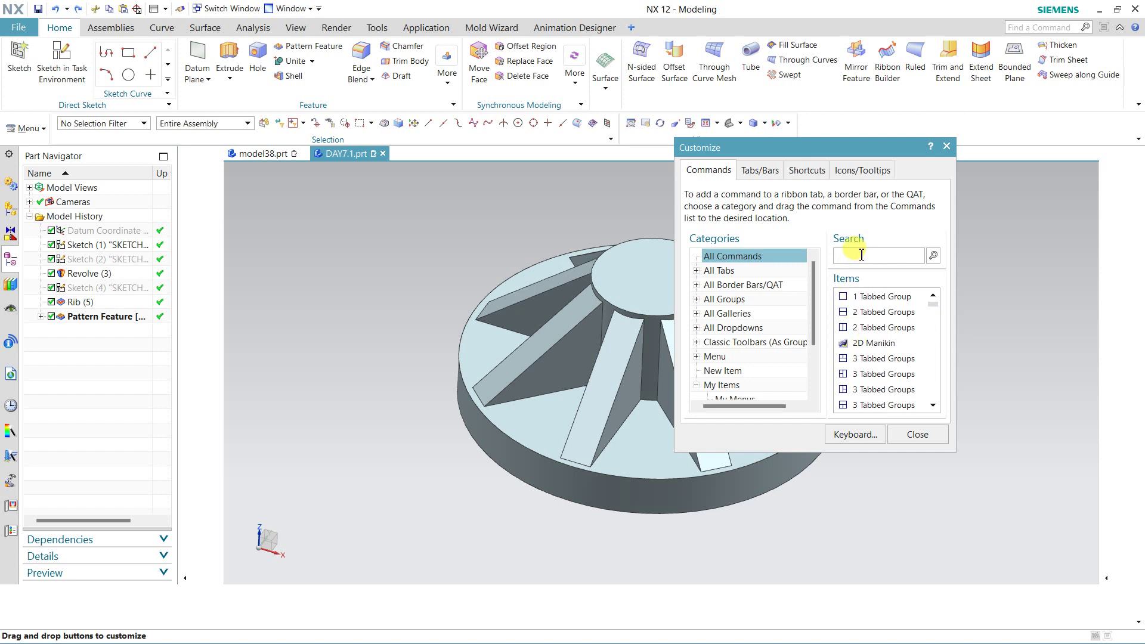
type("TUBE")
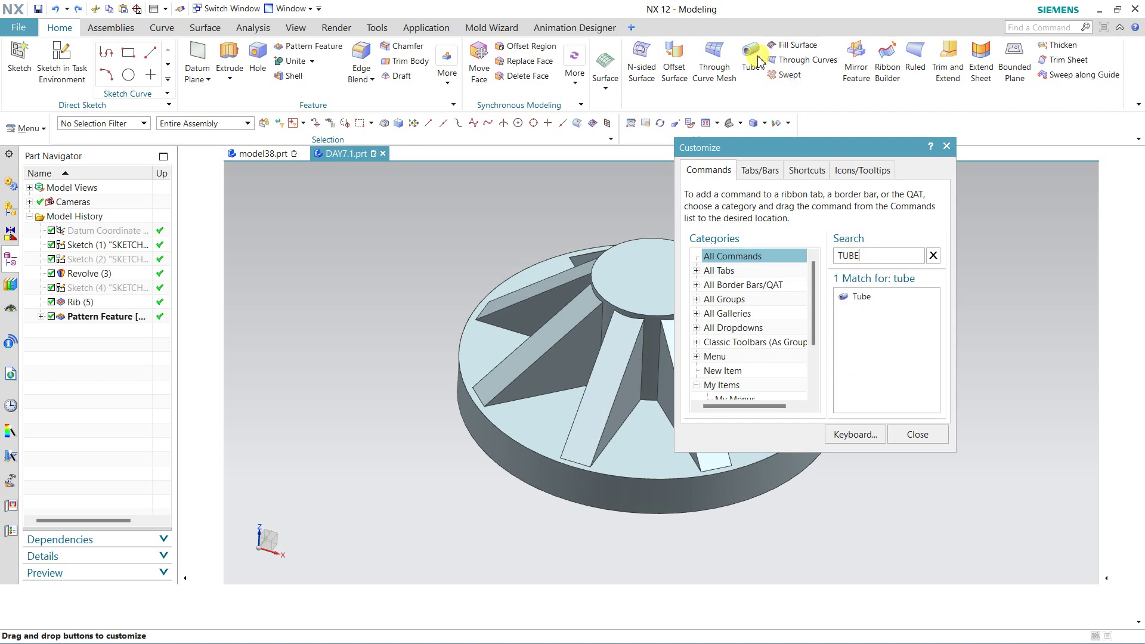
mouse_move(861, 297)
left_mouse_down()
mouse_move(1073, 170)
mouse_move(1099, 78)
mouse_move(760, 89)
mouse_move(641, 81)
mouse_move(770, 75)
left_mouse_up()
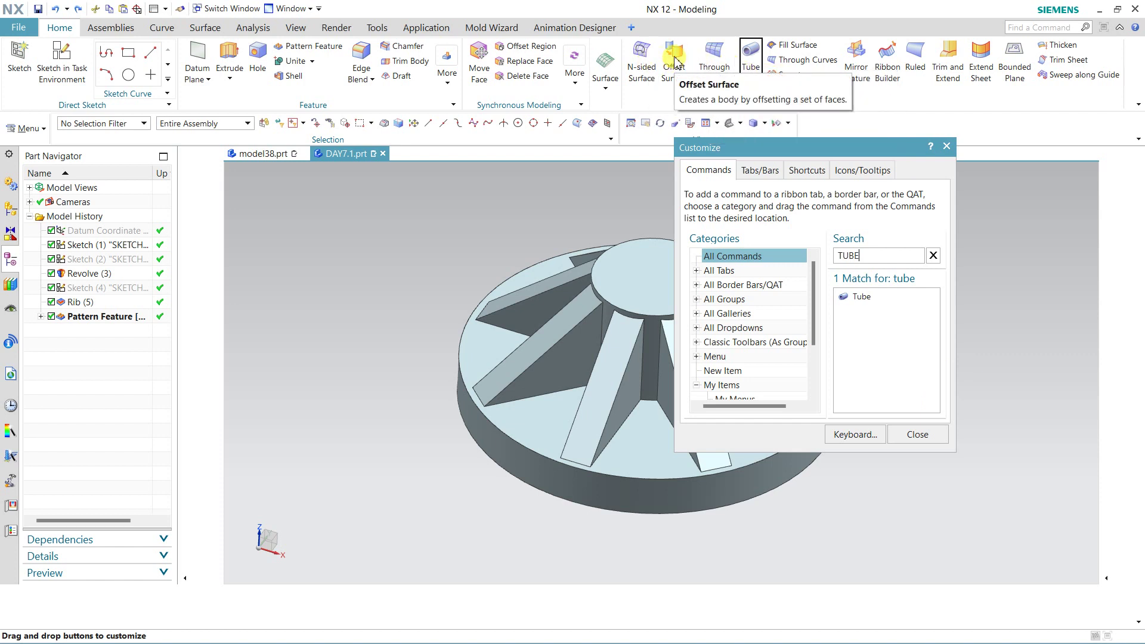
left_click_drag(864, 297, 873, 302)
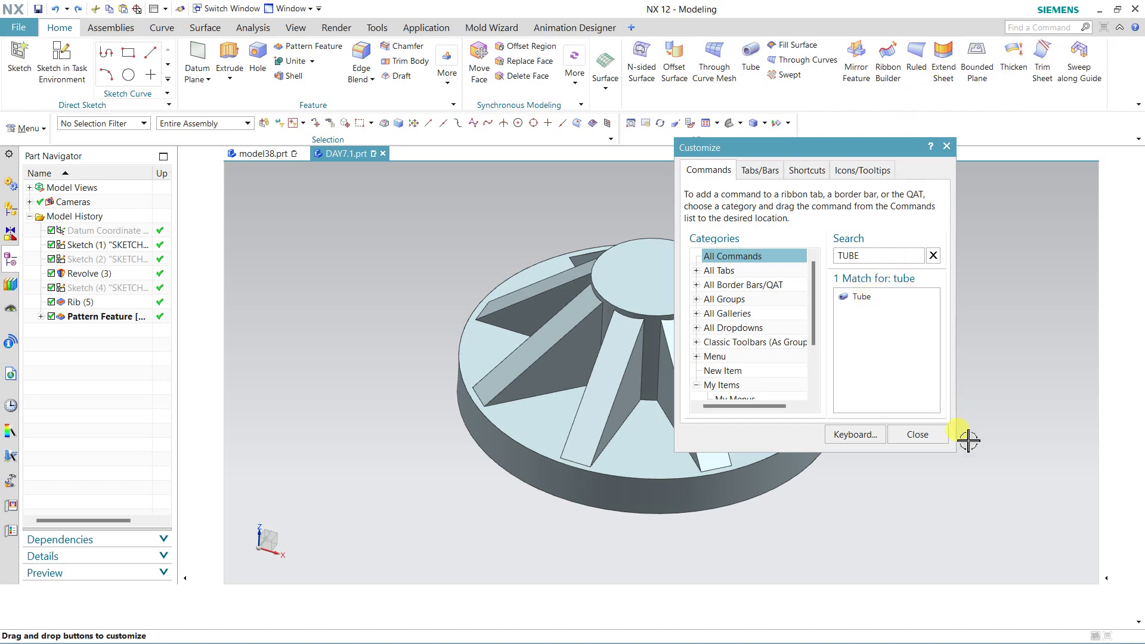
left_click(917, 434)
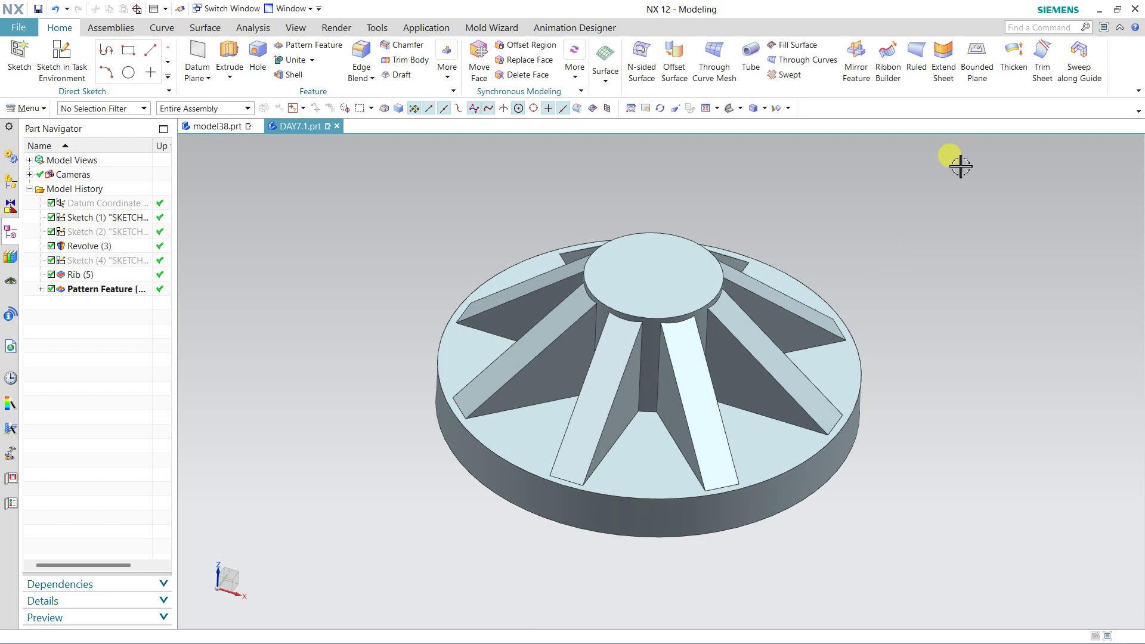
left_click(1032, 28)
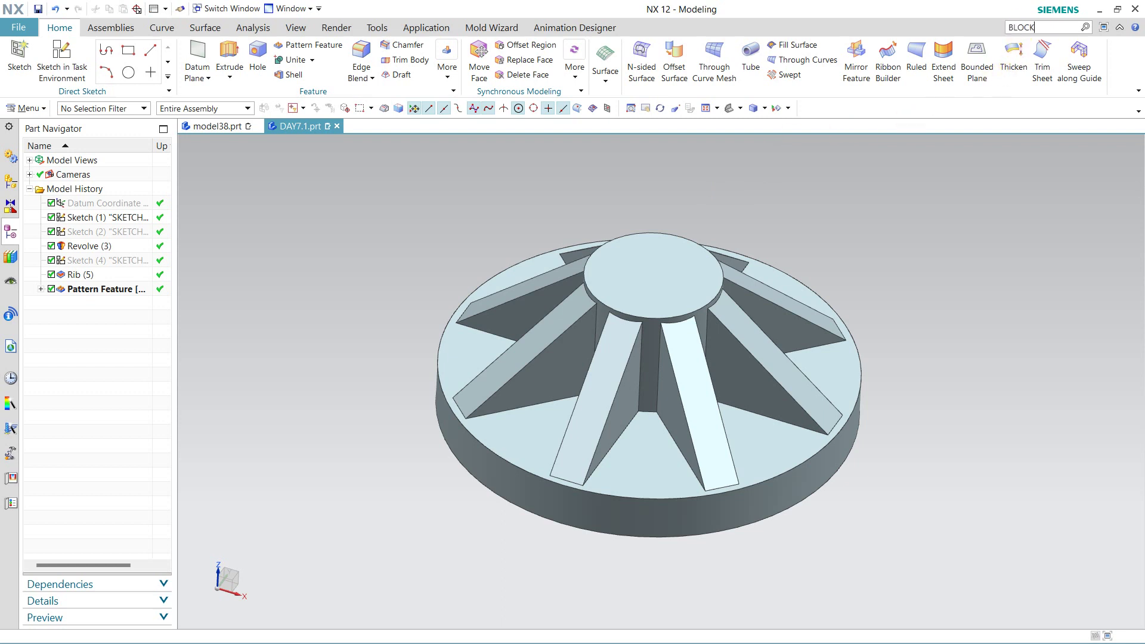
key("Return")
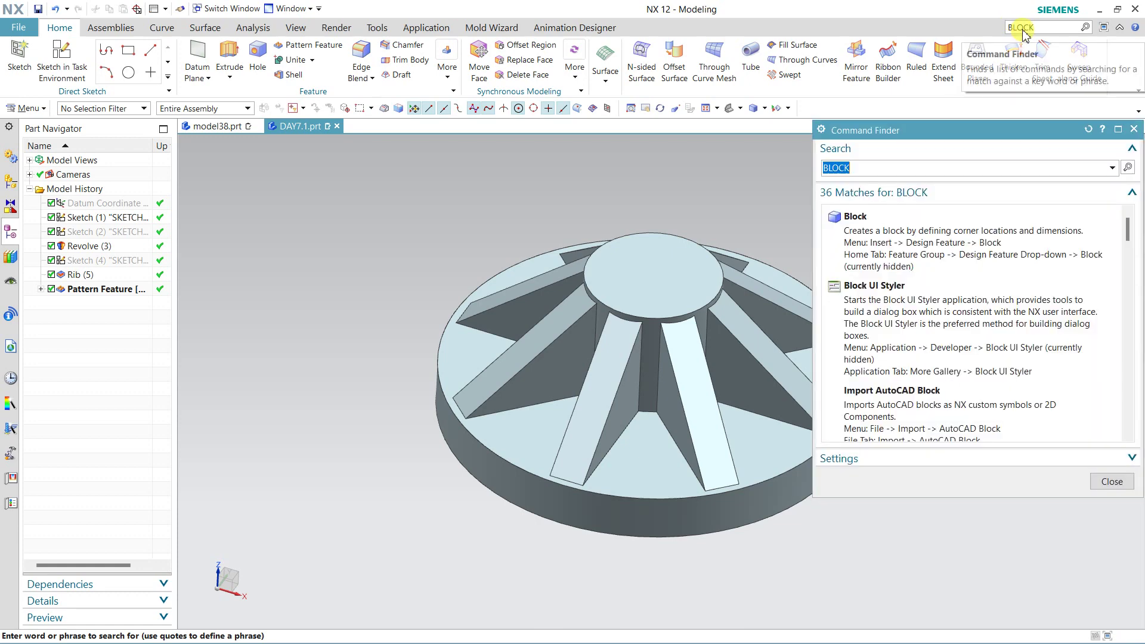
mouse_move(928, 234)
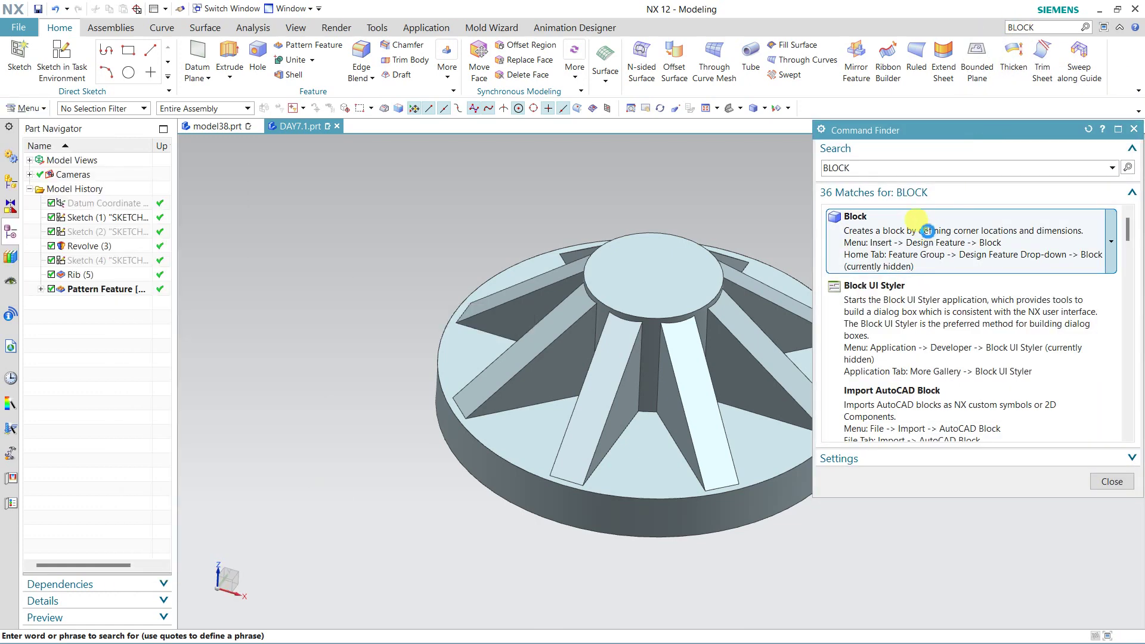
left_click(832, 218)
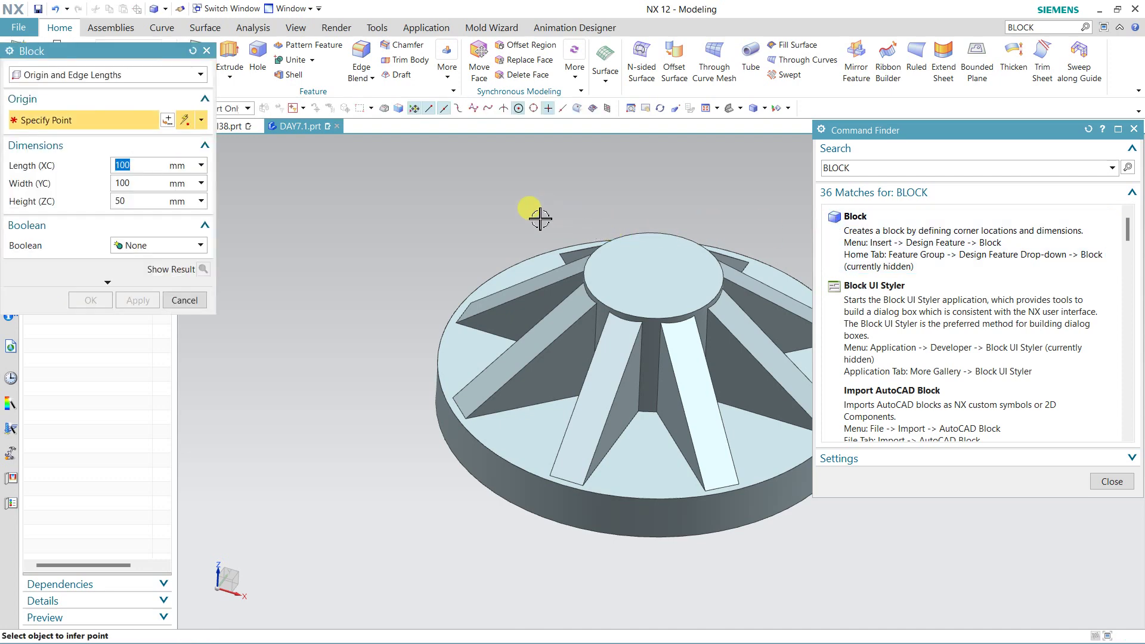
left_click(1134, 129)
left_click(184, 299)
left_click(376, 258)
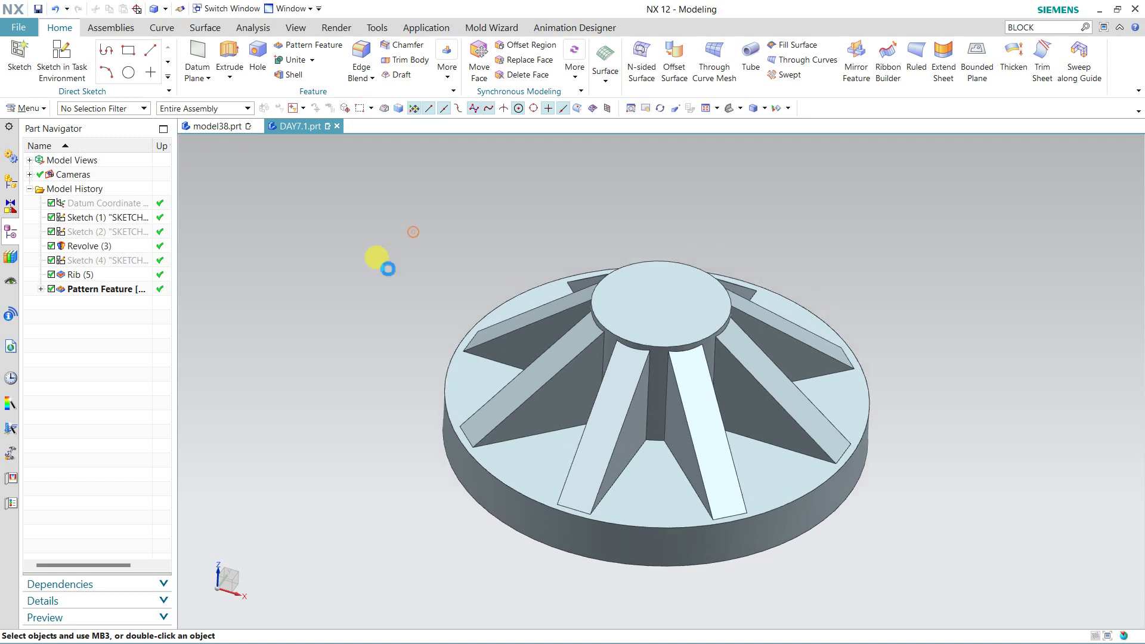
left_click(65, 71)
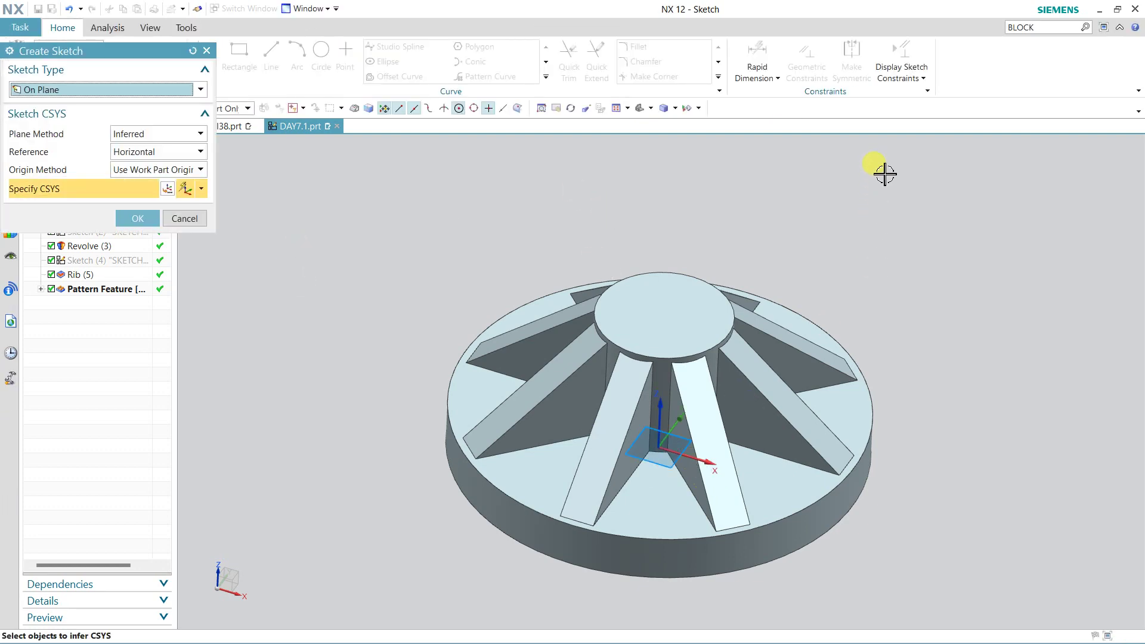
mouse_move(857, 301)
middle_mouse_down()
mouse_move(887, 310)
mouse_move(851, 220)
mouse_move(859, 304)
middle_mouse_up()
left_click(194, 219)
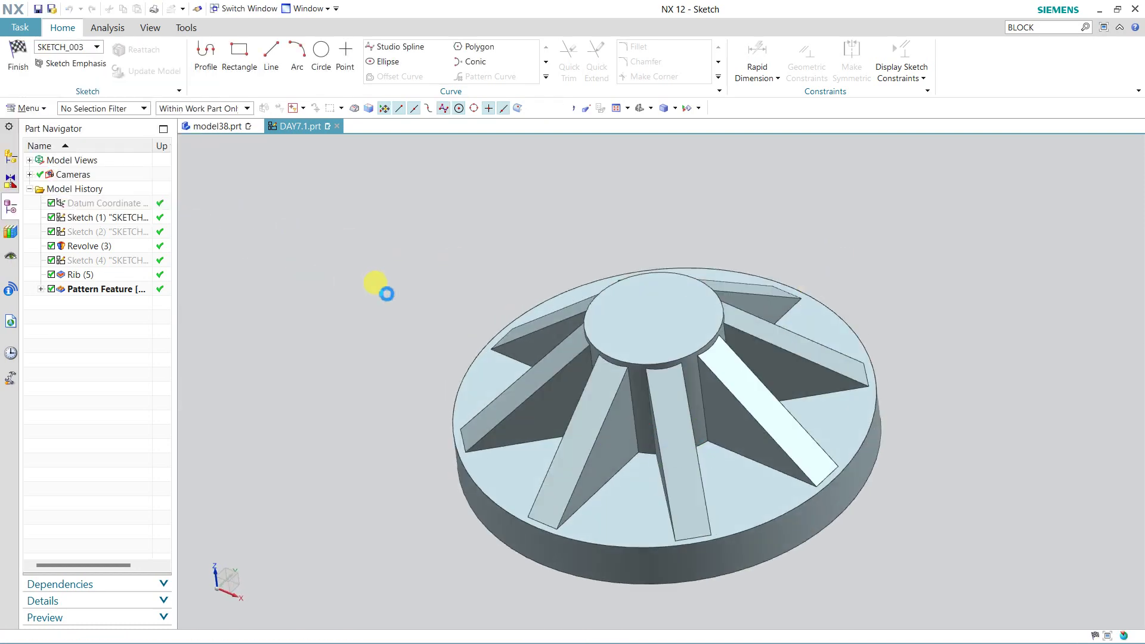
mouse_move(401, 284)
middle_mouse_down()
mouse_move(425, 276)
mouse_move(411, 288)
mouse_move(410, 268)
middle_mouse_up()
scroll(862, 379, "down", 2)
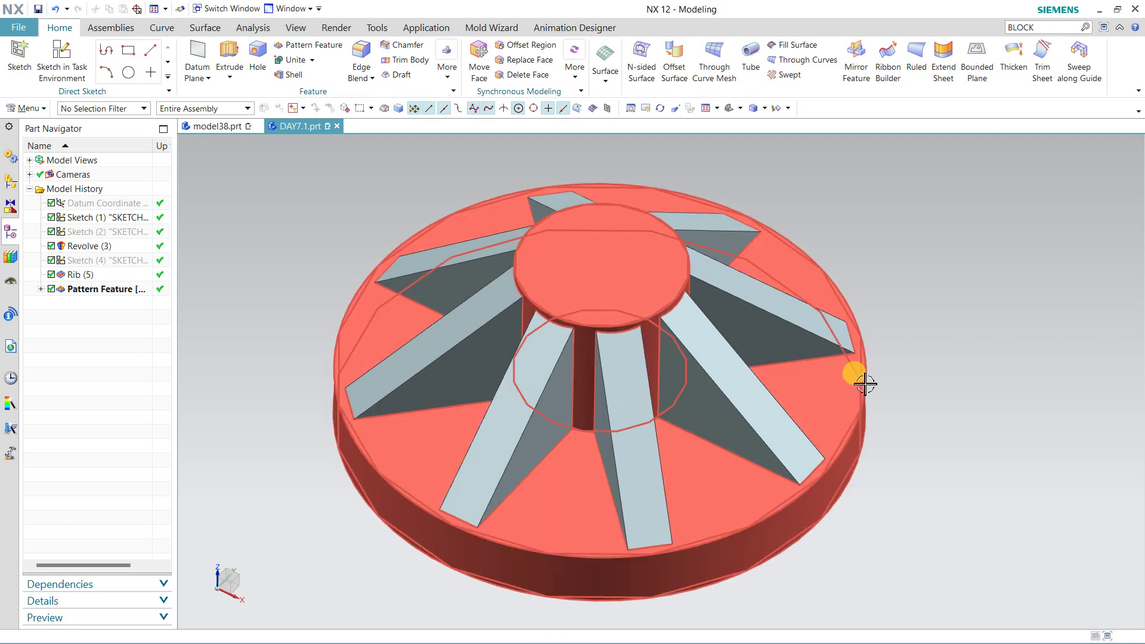